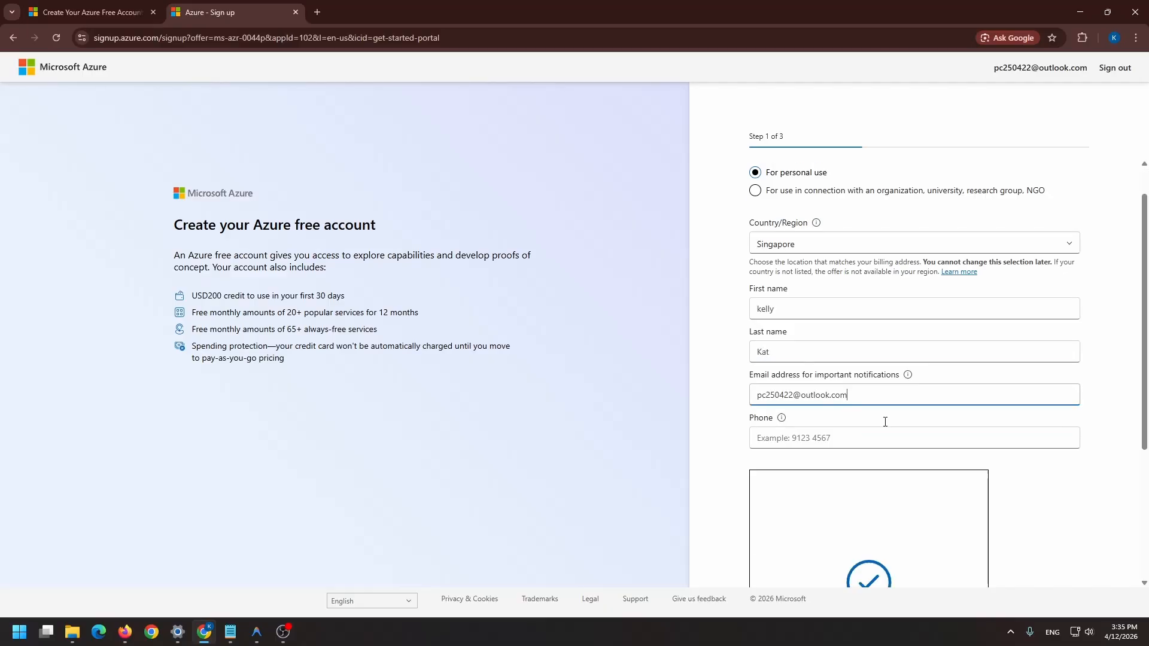
Enter the phone number in the Azure free account sign-up form
{"action": "left_click", "coordinate": [1073, 553]}
{"action": "left_click", "coordinate": [774, 215]}
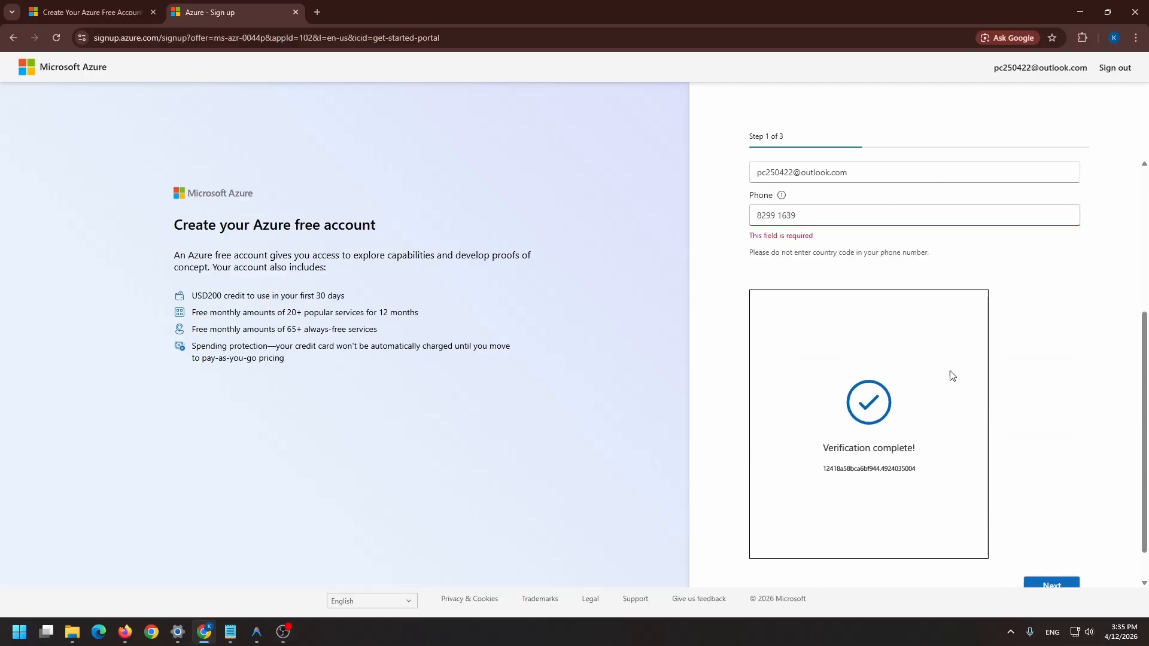
Replace the email address for important notifications with another one and continue to step 2 of the sign-up
{"action": "triple_click", "coordinate": [867, 179]}
{"action": "left_click", "coordinate": [1114, 38]}
{"action": "left_click", "coordinate": [318, 12]}
{"action": "left_click", "coordinate": [1129, 71]}
{"action": "key", "text": "ctrl+w"}
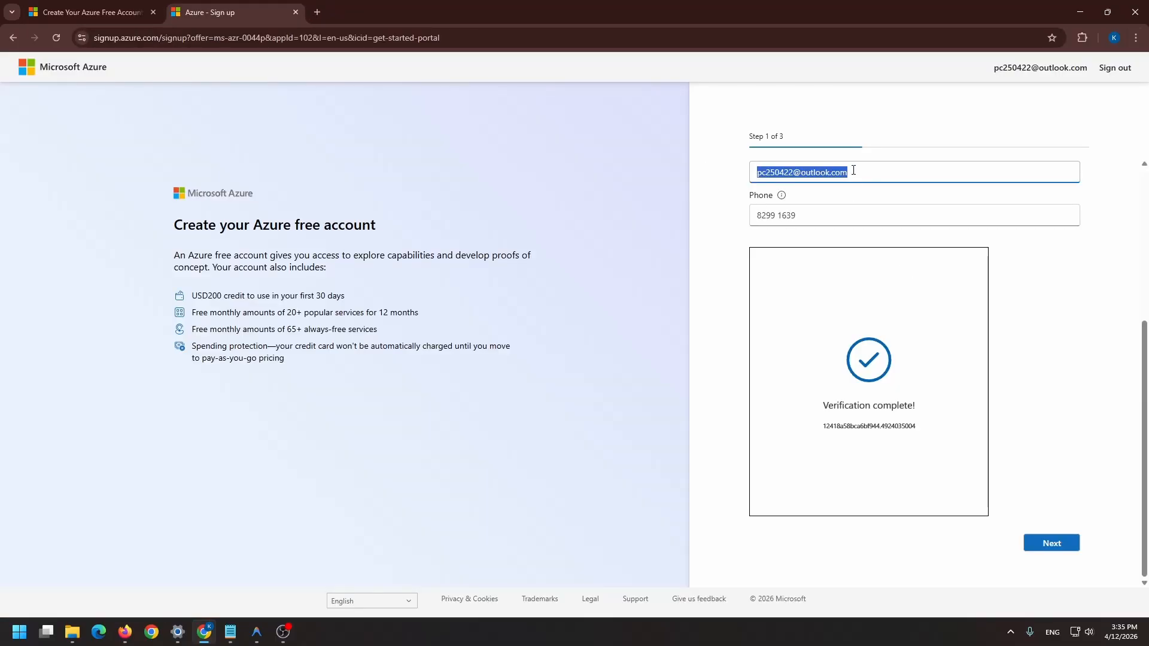
{"action": "left_click", "coordinate": [1052, 542]}
Agree to the Microsoft Customer Agreement, fill in address line 1, the city and the postal code, and submit the page
{"action": "left_click", "coordinate": [808, 376]}
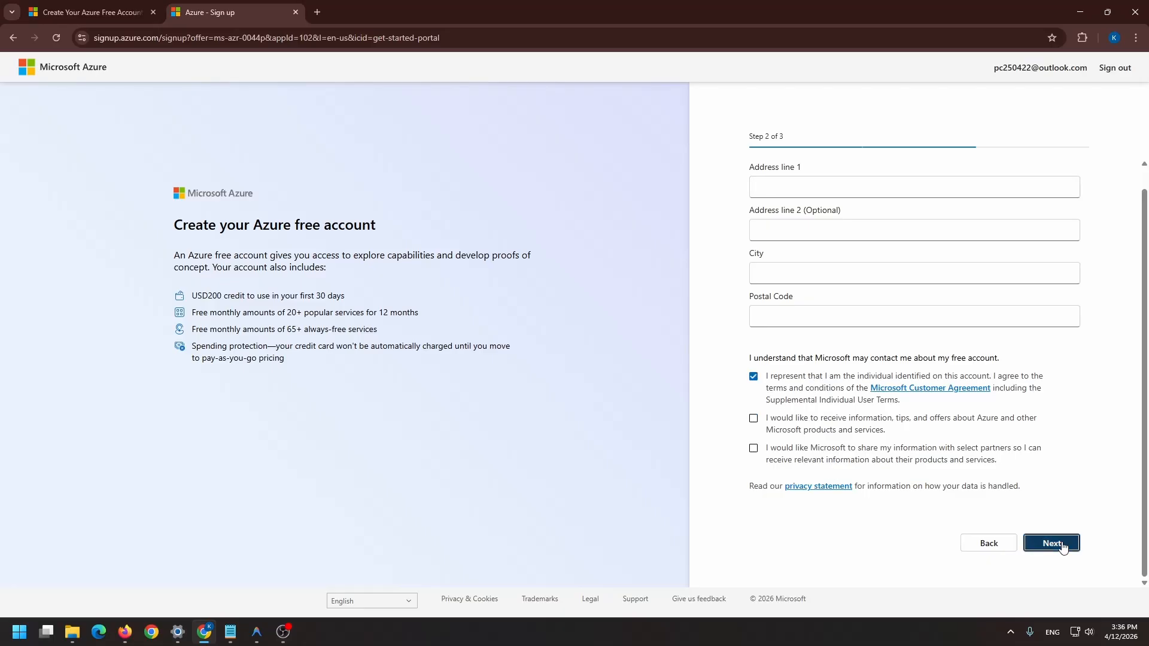
{"action": "left_click", "coordinate": [1062, 546]}
{"action": "type", "text": "asdf"}
{"action": "left_click", "coordinate": [793, 270]}
{"action": "type", "text": "singpaore"}
{"action": "left_click", "coordinate": [798, 317]}
{"action": "type", "text": "321160"}
{"action": "left_click", "coordinate": [1049, 548]}
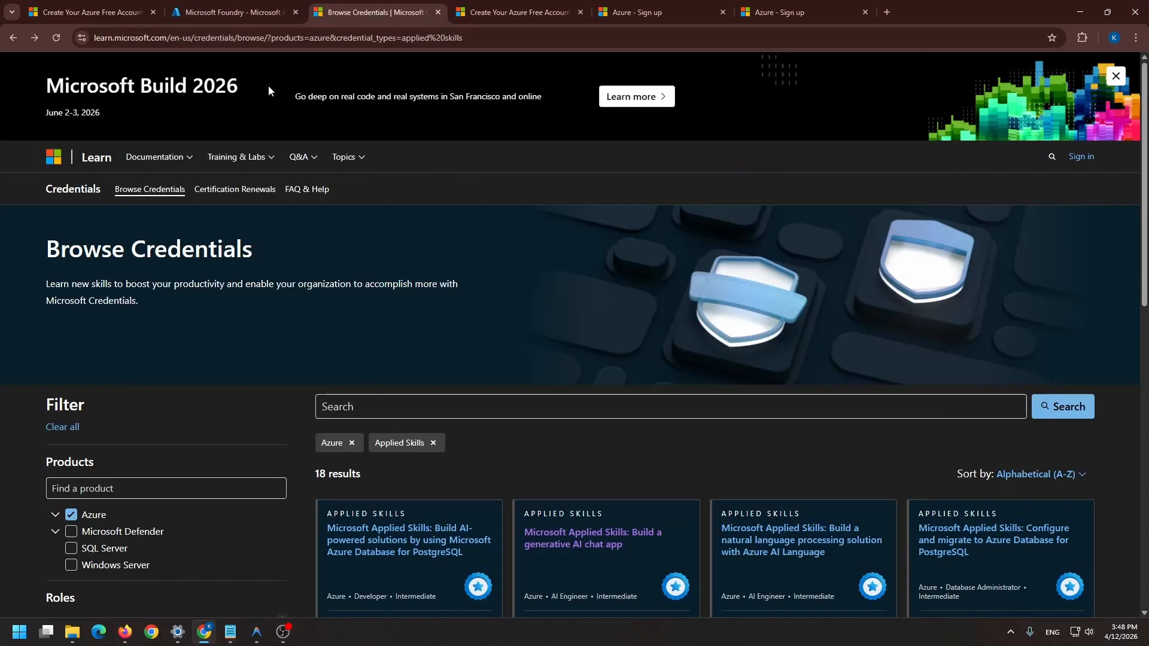
Open the Build a generative AI chat app credential from the Azure Applied Skills results
{"action": "left_click", "coordinate": [321, 37]}
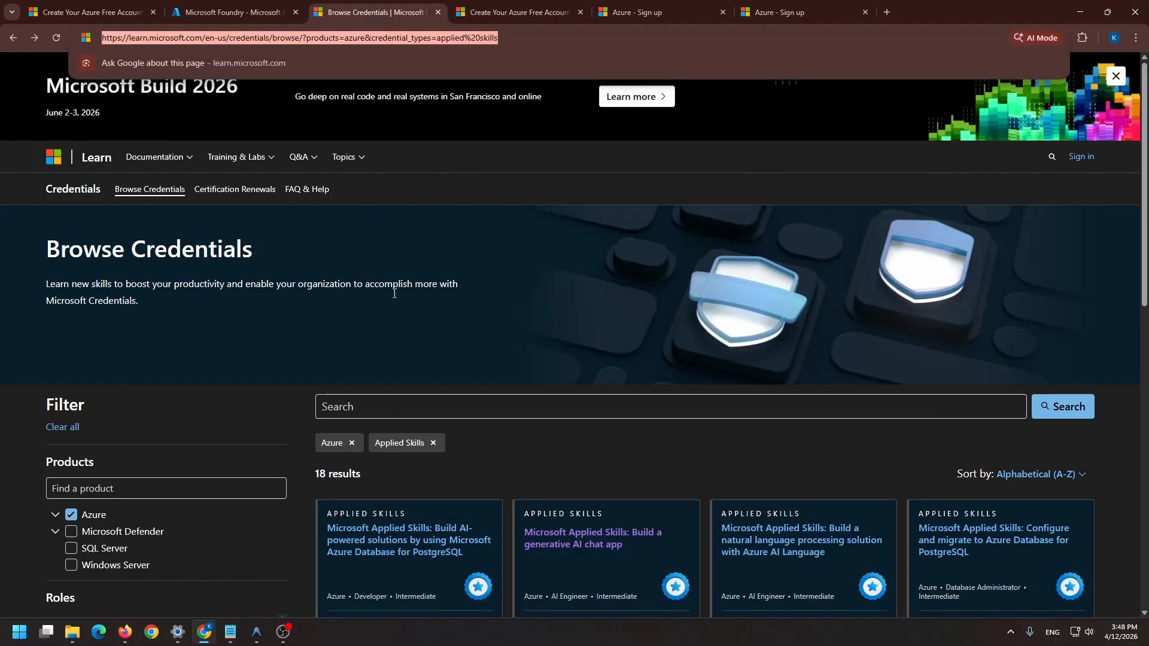
{"action": "scroll", "coordinate": [395, 294], "scroll_direction": "down", "scroll_amount": 5}
{"action": "left_click", "coordinate": [572, 146]}
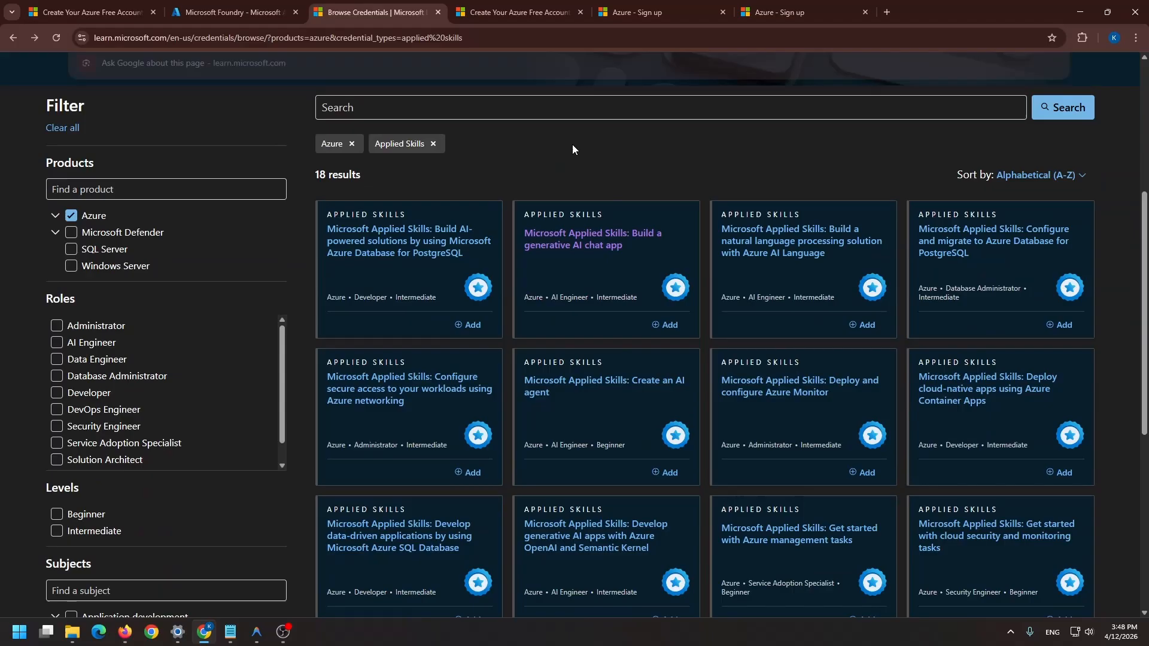
{"action": "left_click", "coordinate": [582, 255]}
Accept the Applied Skills Candidate and Credentials Program agreements and start the assessment lab
{"action": "scroll", "coordinate": [367, 397], "scroll_direction": "down", "scroll_amount": 4}
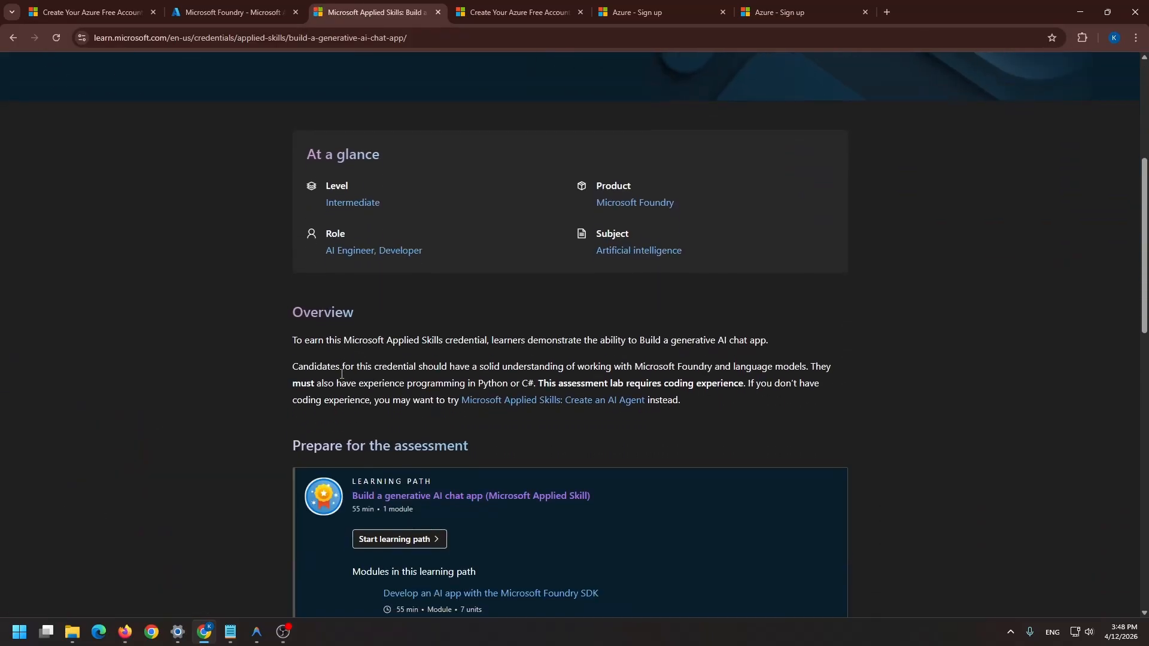
{"action": "scroll", "coordinate": [340, 373], "scroll_direction": "down", "scroll_amount": 14}
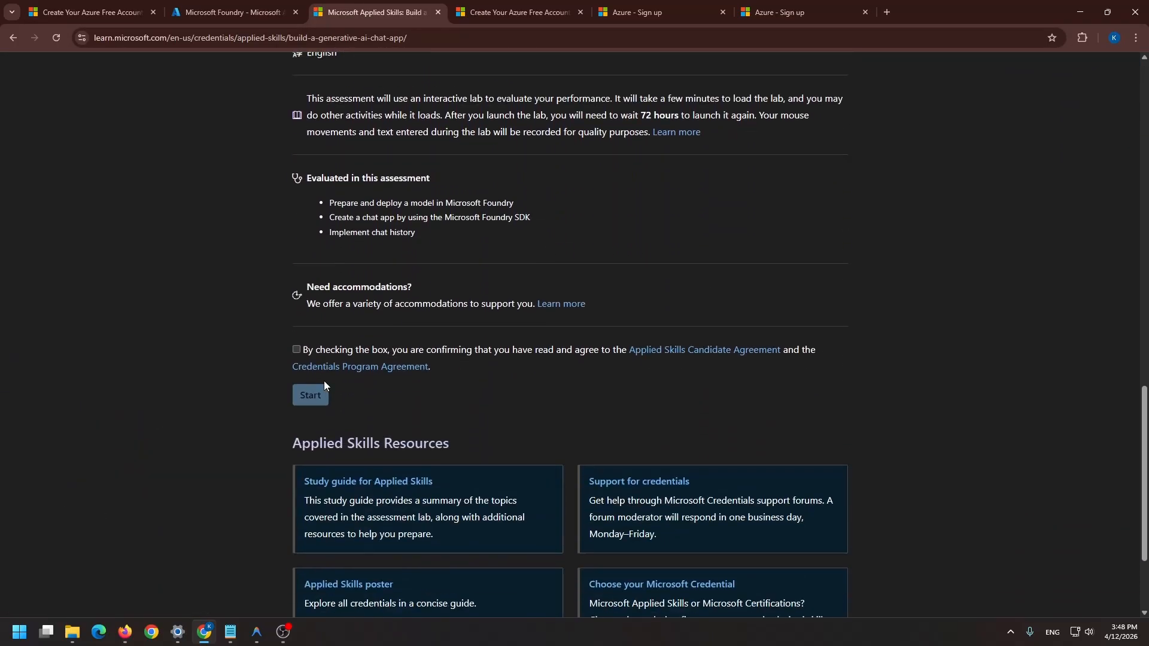
{"action": "left_click", "coordinate": [296, 315]}
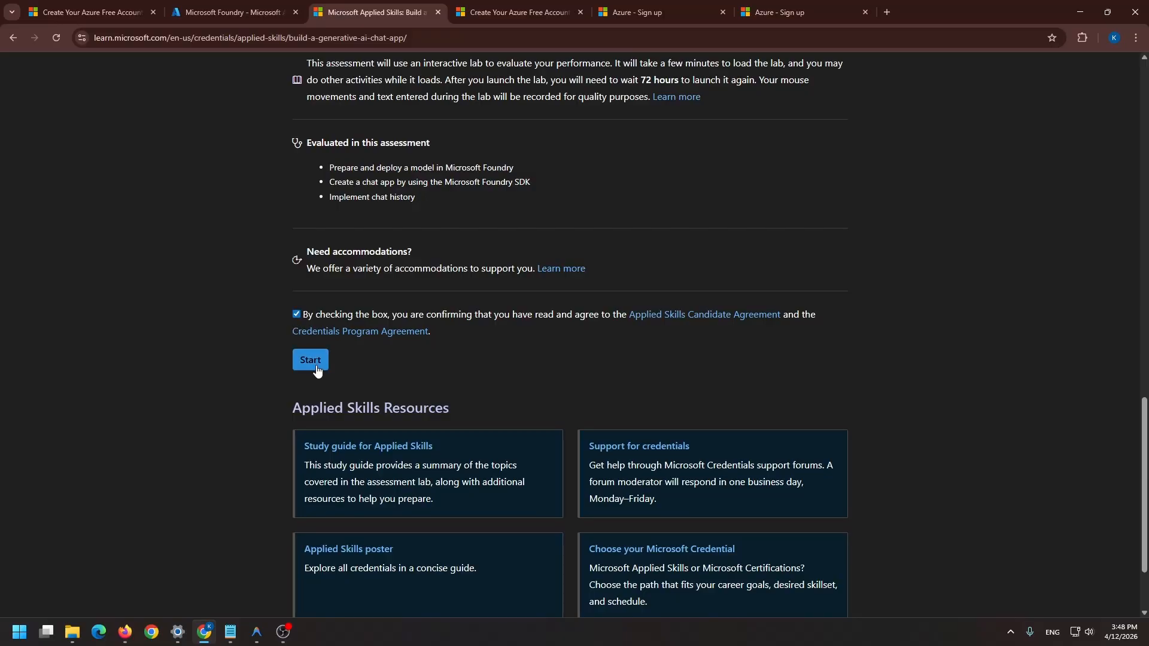
{"action": "left_click", "coordinate": [316, 367]}
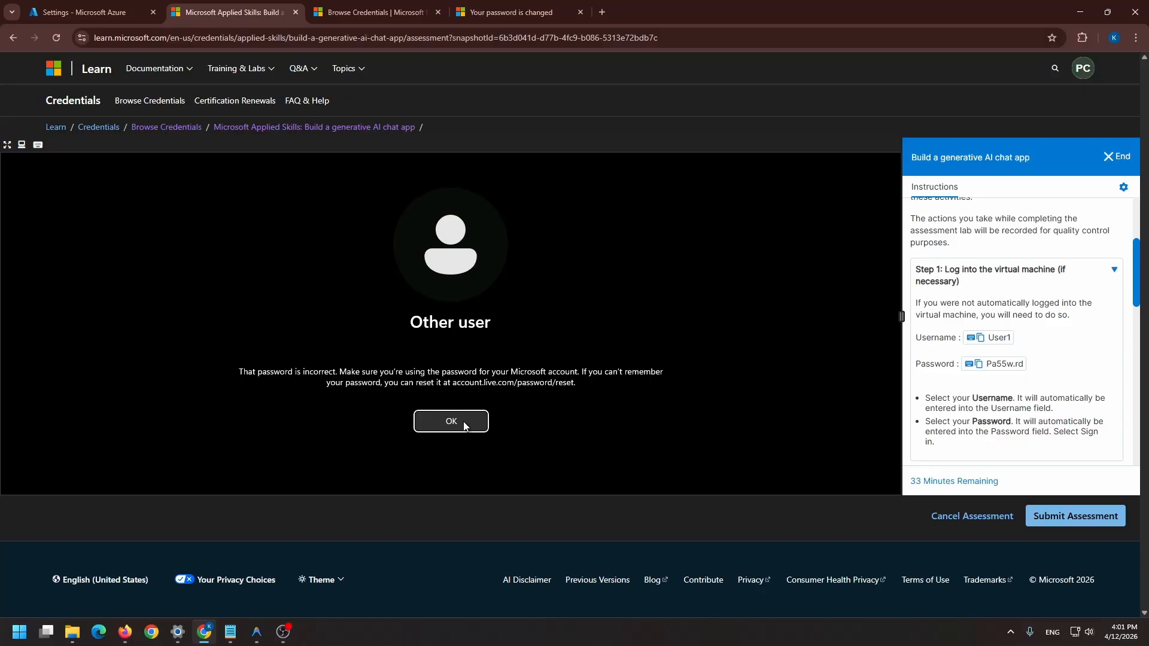
Dismiss the incorrect-password message and sign in to the lab virtual machine as User1 with the password supplied in the instructions
{"action": "left_click", "coordinate": [462, 421]}
{"action": "left_click", "coordinate": [420, 428]}
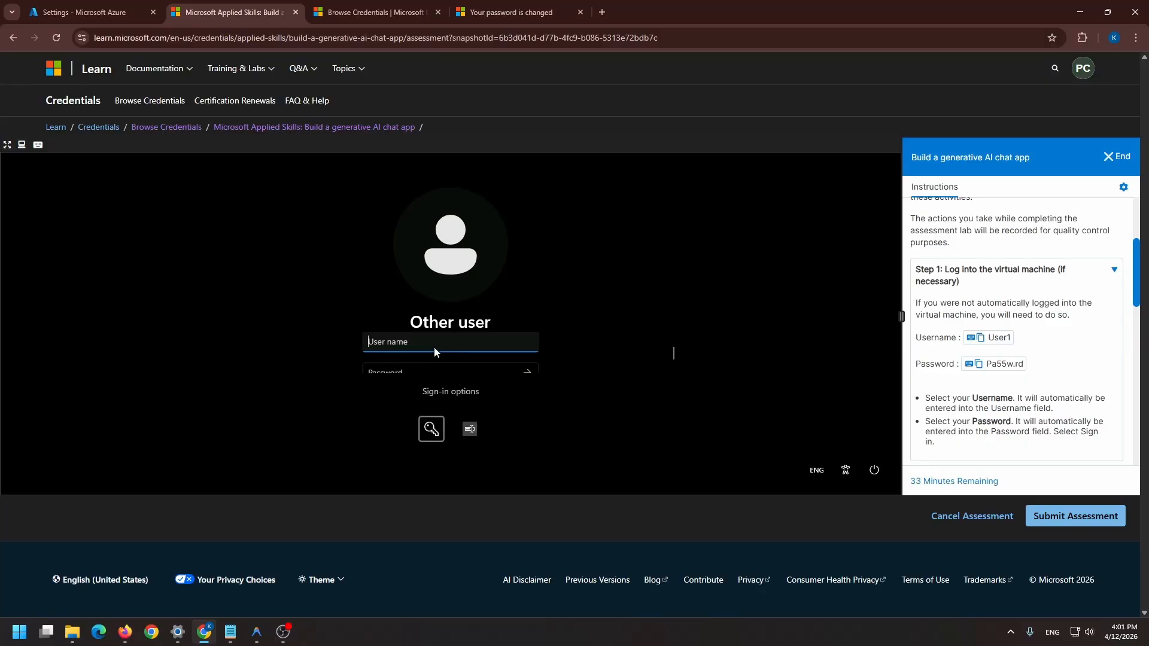
{"action": "left_click", "coordinate": [1004, 338]}
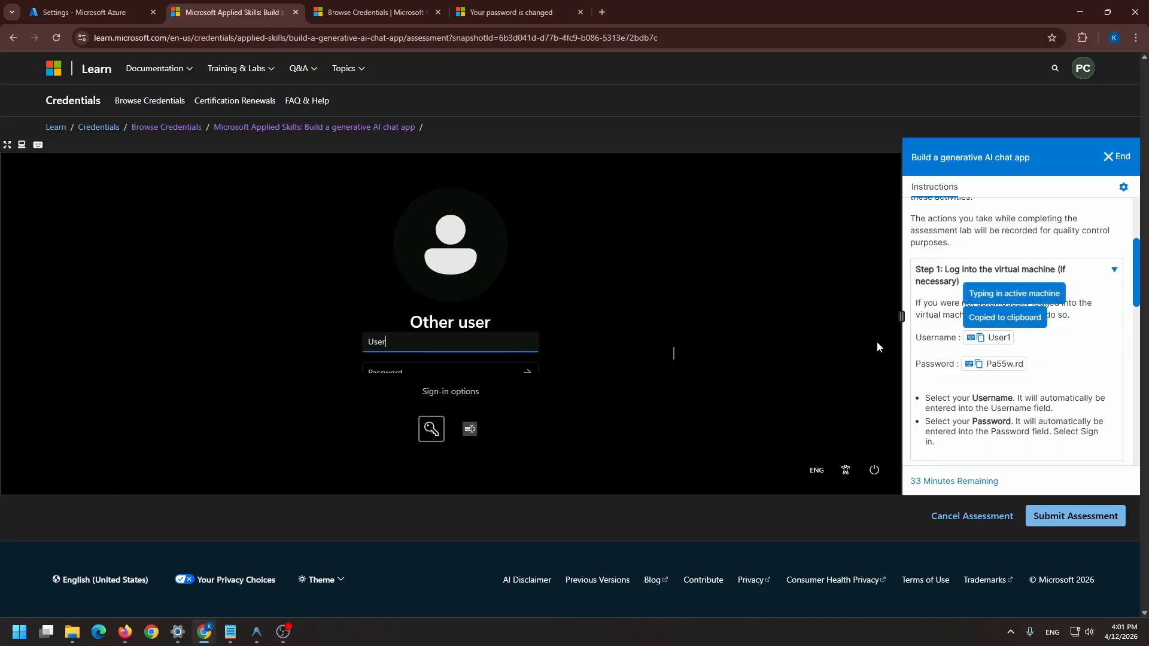
{"action": "left_click", "coordinate": [469, 367]}
{"action": "left_click", "coordinate": [987, 366]}
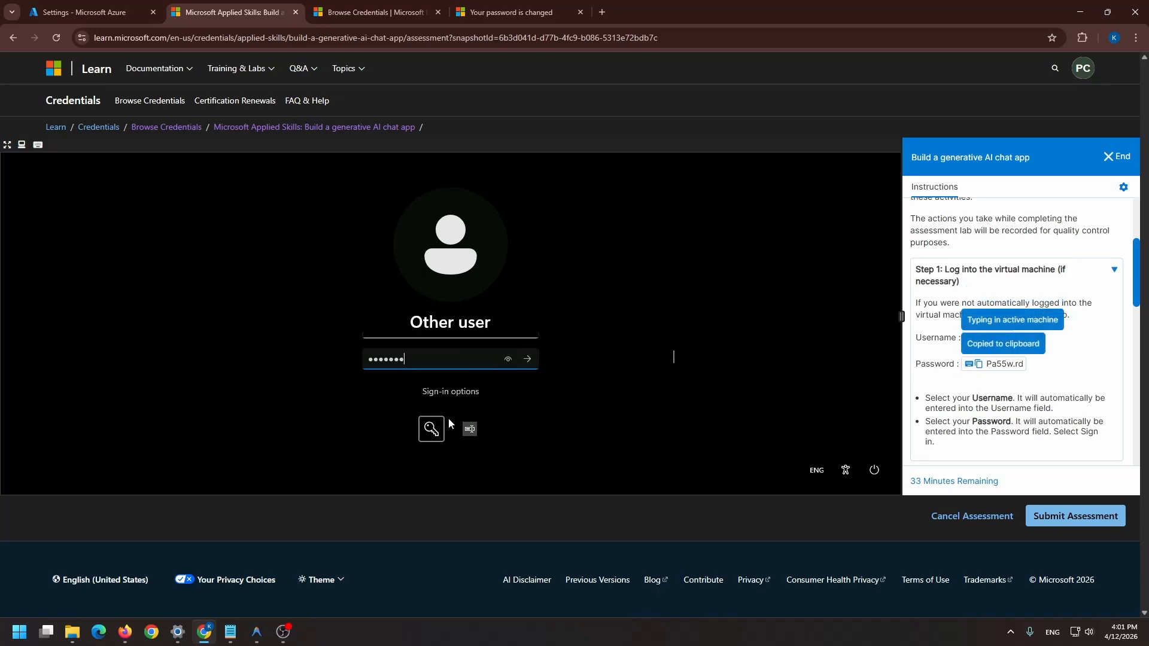
{"action": "left_click", "coordinate": [535, 358]}
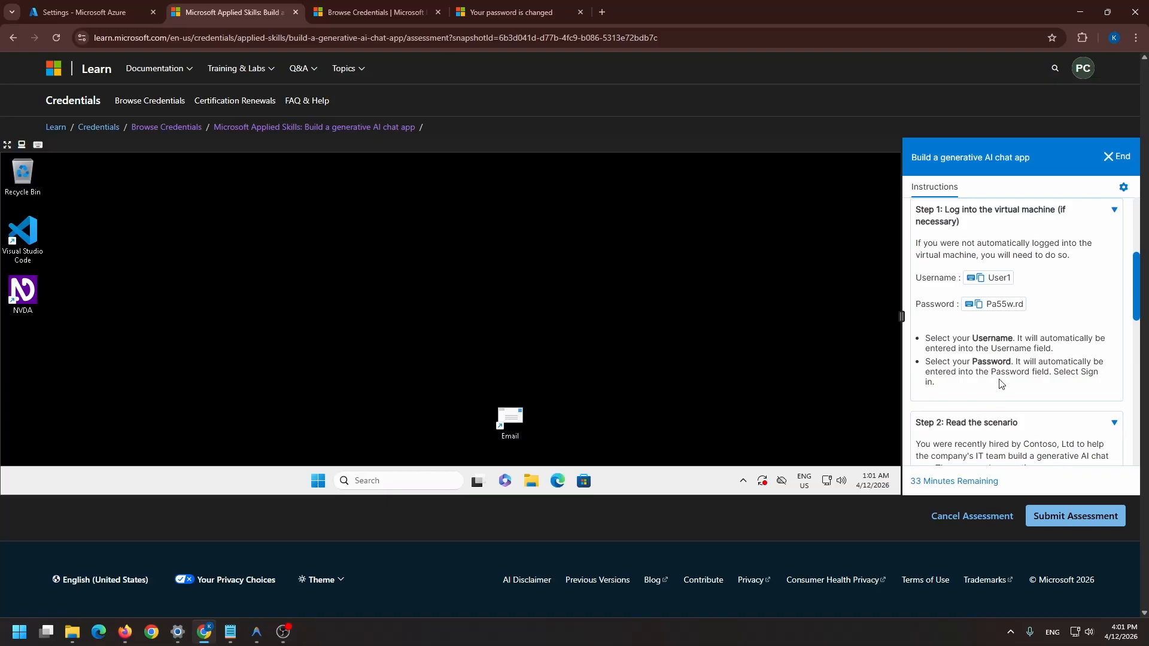
{"action": "scroll", "coordinate": [999, 383], "scroll_direction": "down", "scroll_amount": 2}
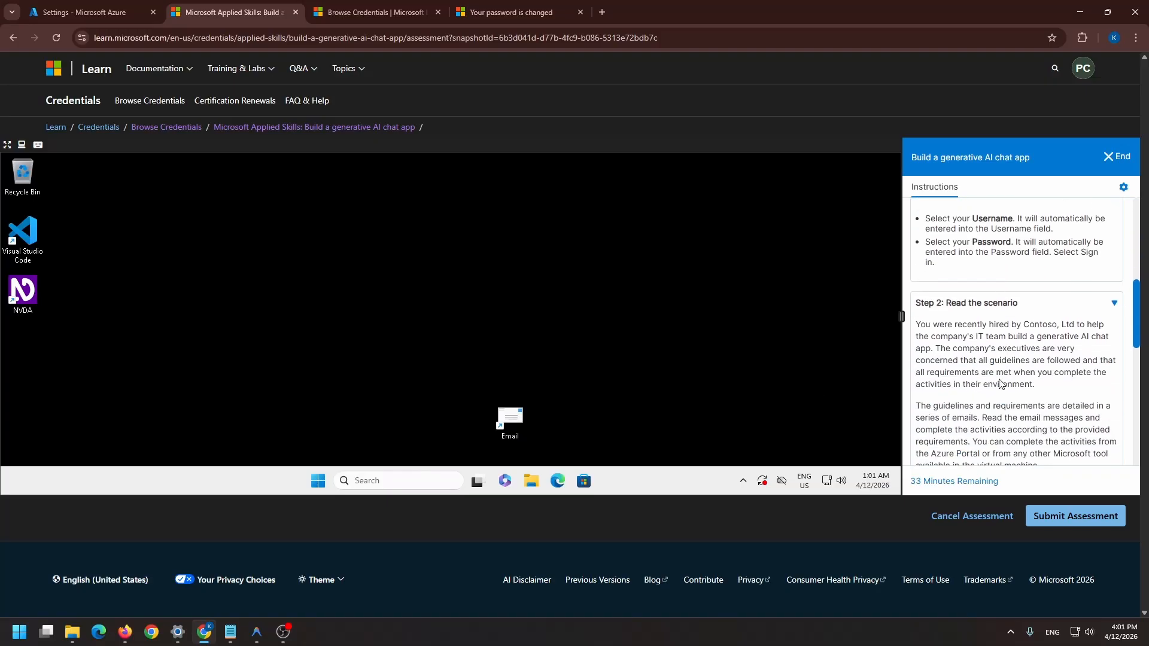
{"action": "scroll", "coordinate": [1000, 384], "scroll_direction": "down", "scroll_amount": 2}
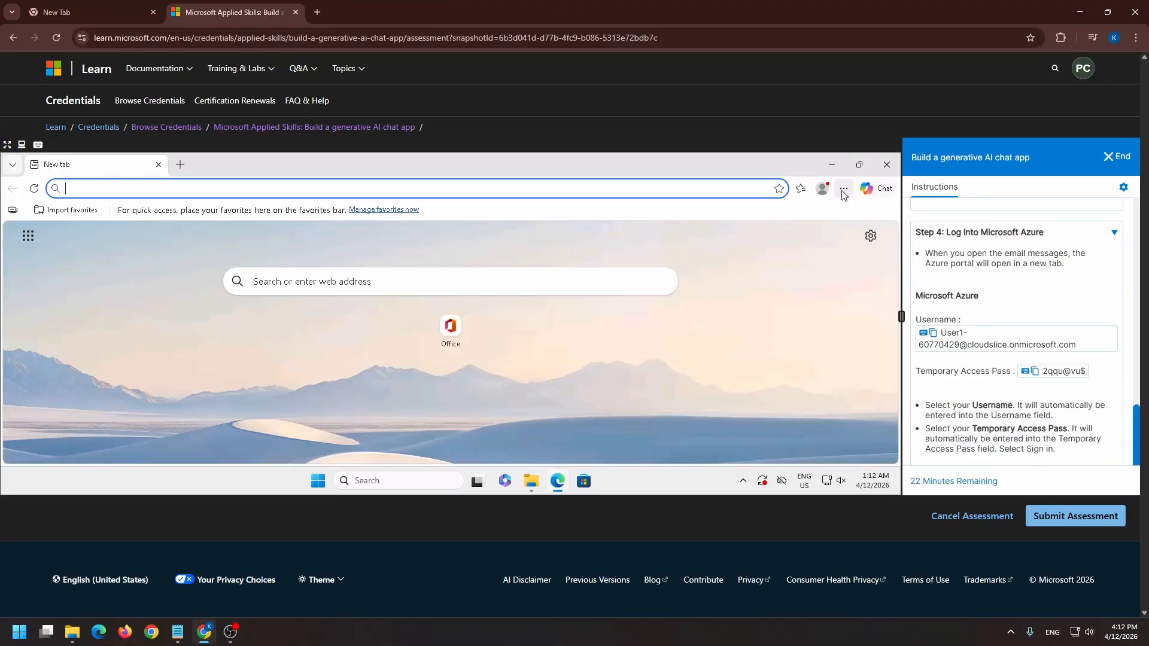
{"action": "left_click", "coordinate": [844, 188]}
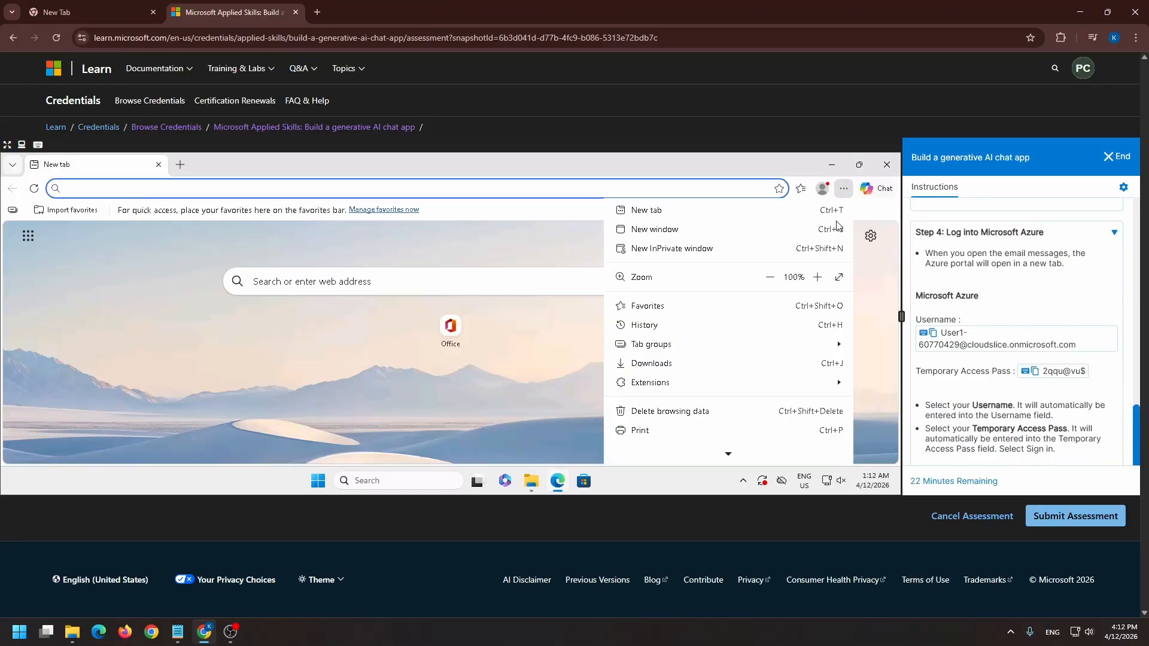
{"action": "left_click", "coordinate": [259, 191]}
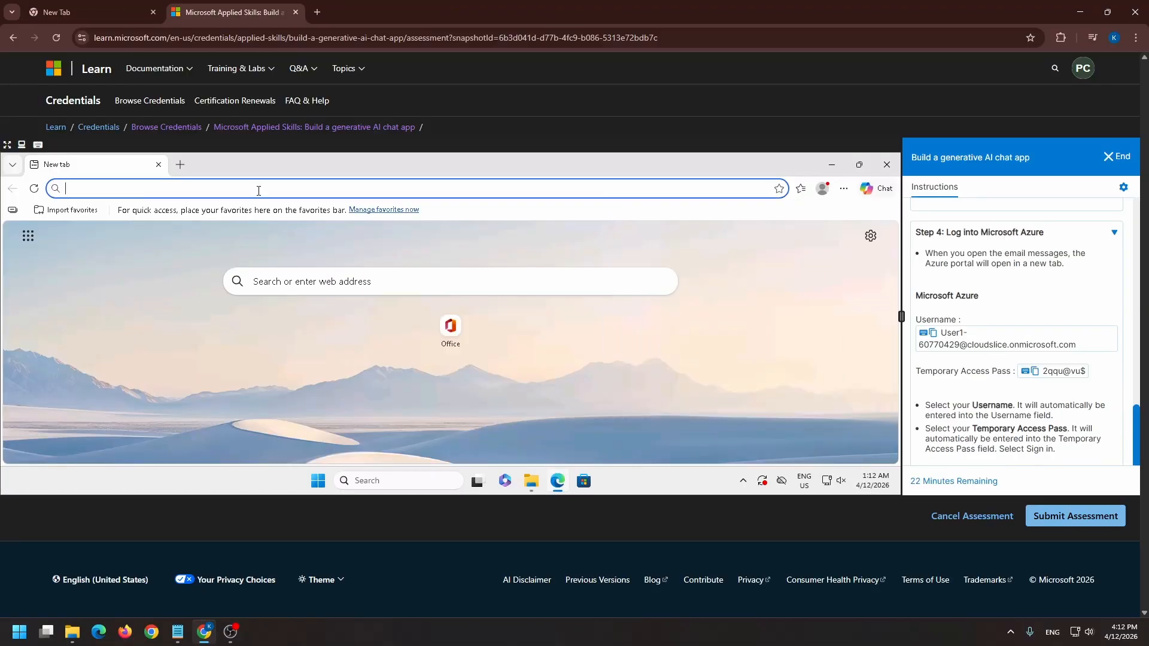
{"action": "type", "text": "z"}
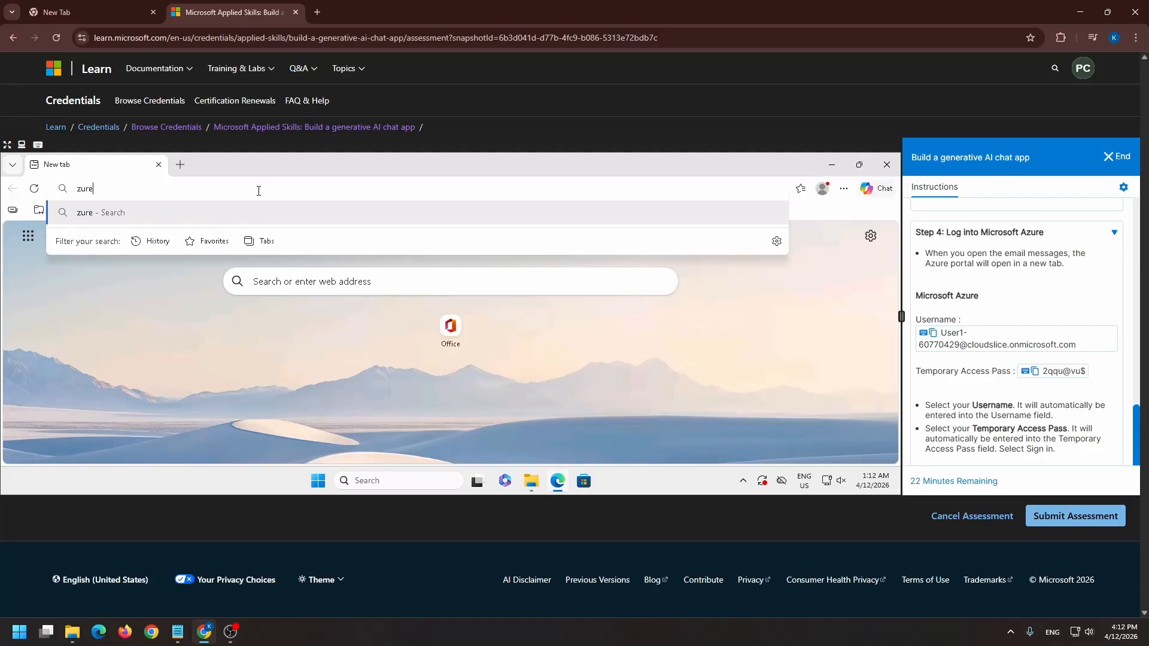
{"action": "key", "text": "BackSpace"}
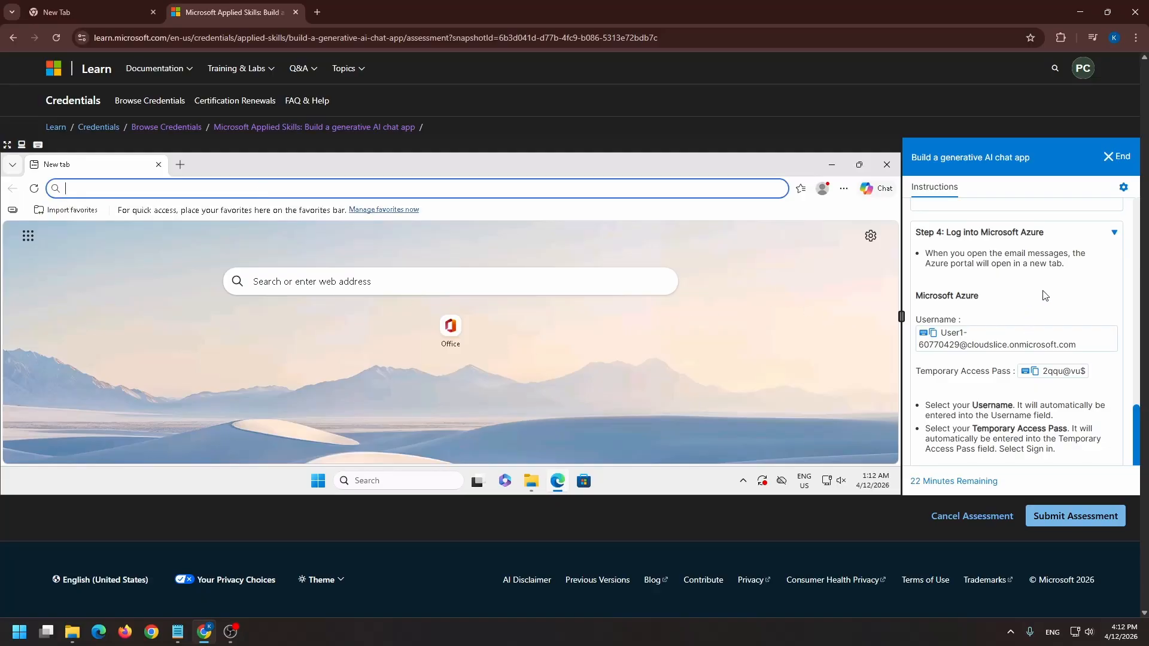
Launch the lab emails from the instructions and keep only the Microsoft Foundry page open in the virtual machine's browser
{"action": "scroll", "coordinate": [1039, 308], "scroll_direction": "up", "scroll_amount": 2}
{"action": "left_click", "coordinate": [987, 271]}
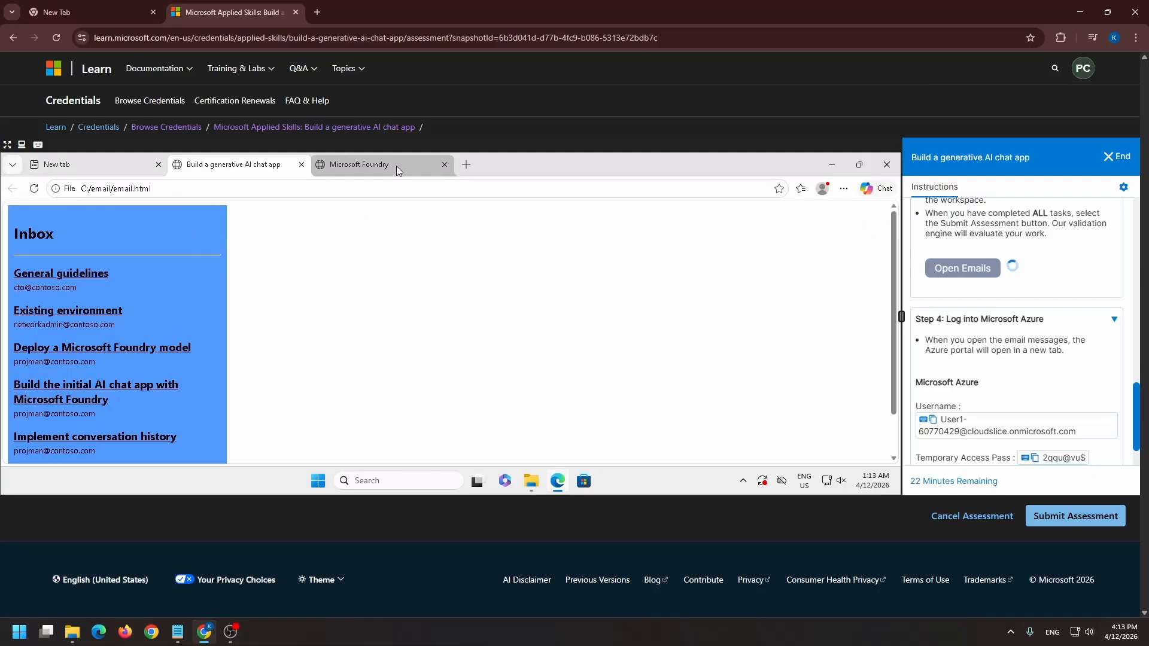
{"action": "left_click", "coordinate": [439, 171]}
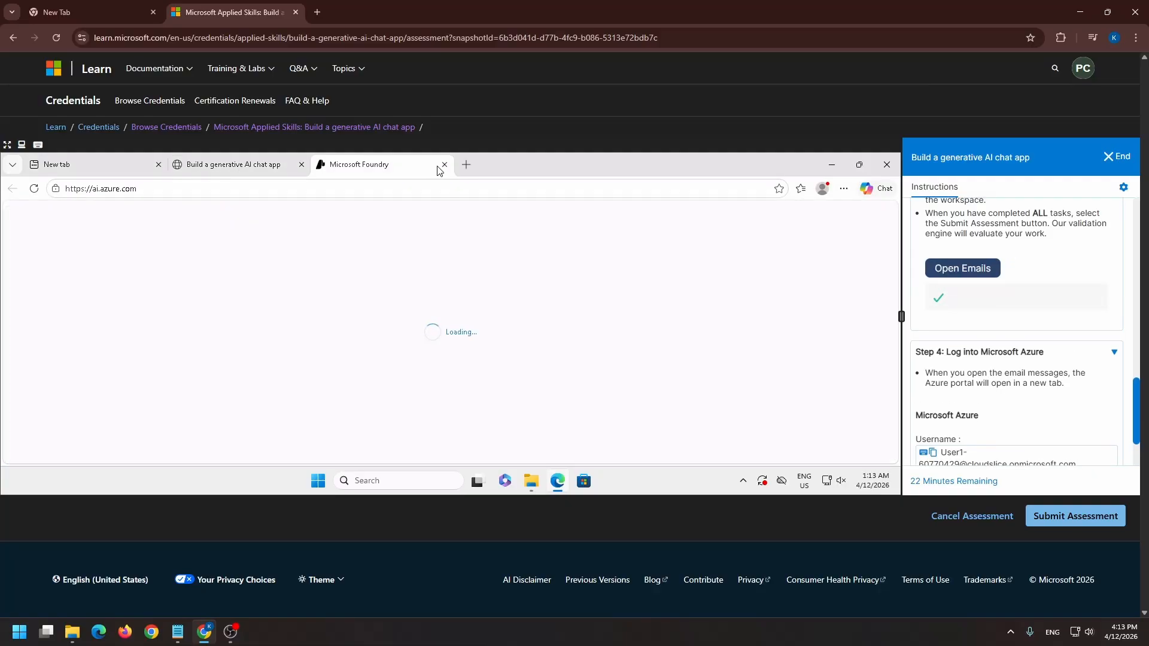
{"action": "left_click", "coordinate": [158, 165]}
{"action": "left_click", "coordinate": [158, 165]}
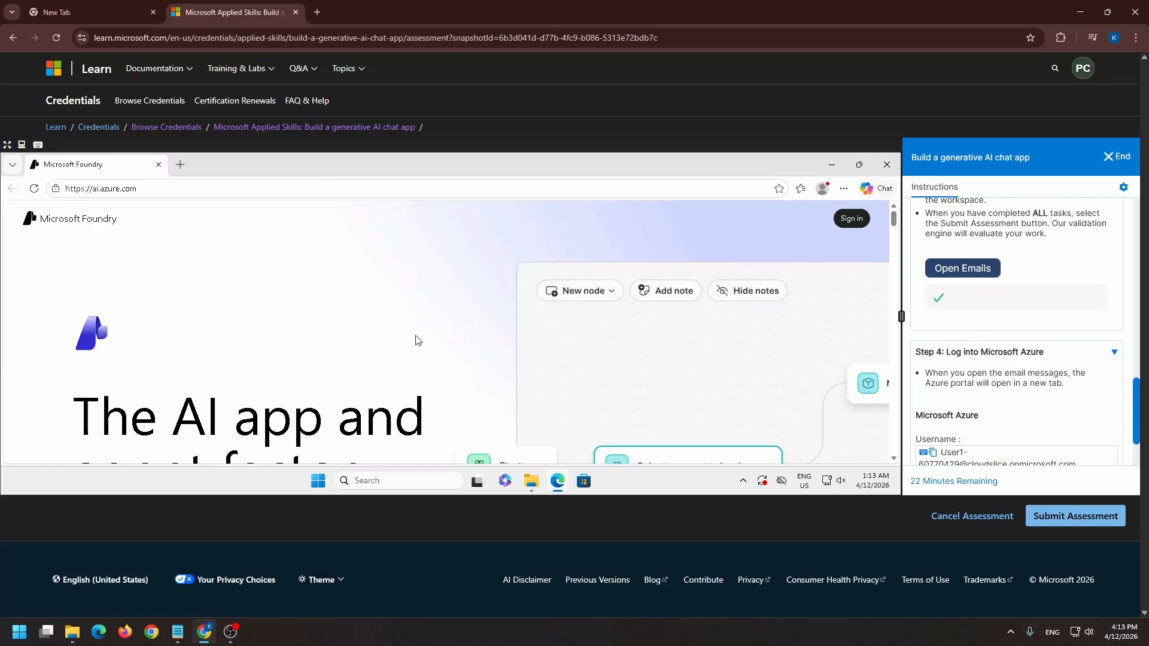
Start signing in to Microsoft Foundry and submit the Microsoft Azure username supplied in the lab instructions
{"action": "scroll", "coordinate": [416, 336], "scroll_direction": "down", "scroll_amount": 5}
{"action": "scroll", "coordinate": [356, 337], "scroll_direction": "down", "scroll_amount": 2}
{"action": "scroll", "coordinate": [167, 334], "scroll_direction": "up", "scroll_amount": 2}
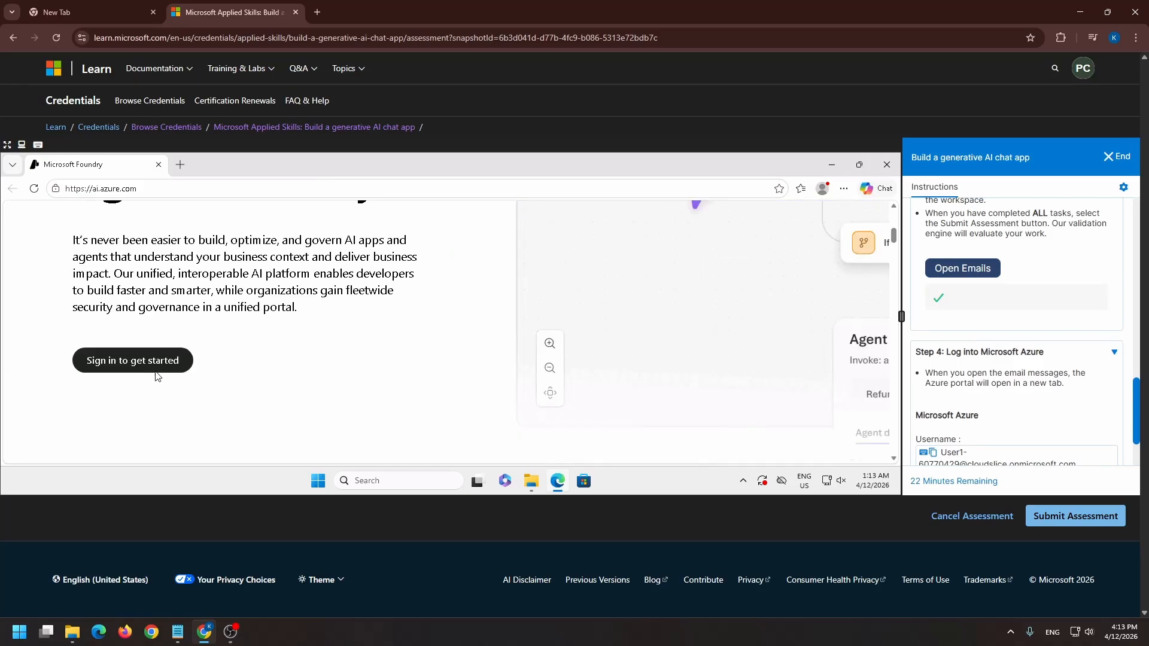
{"action": "left_click", "coordinate": [136, 365]}
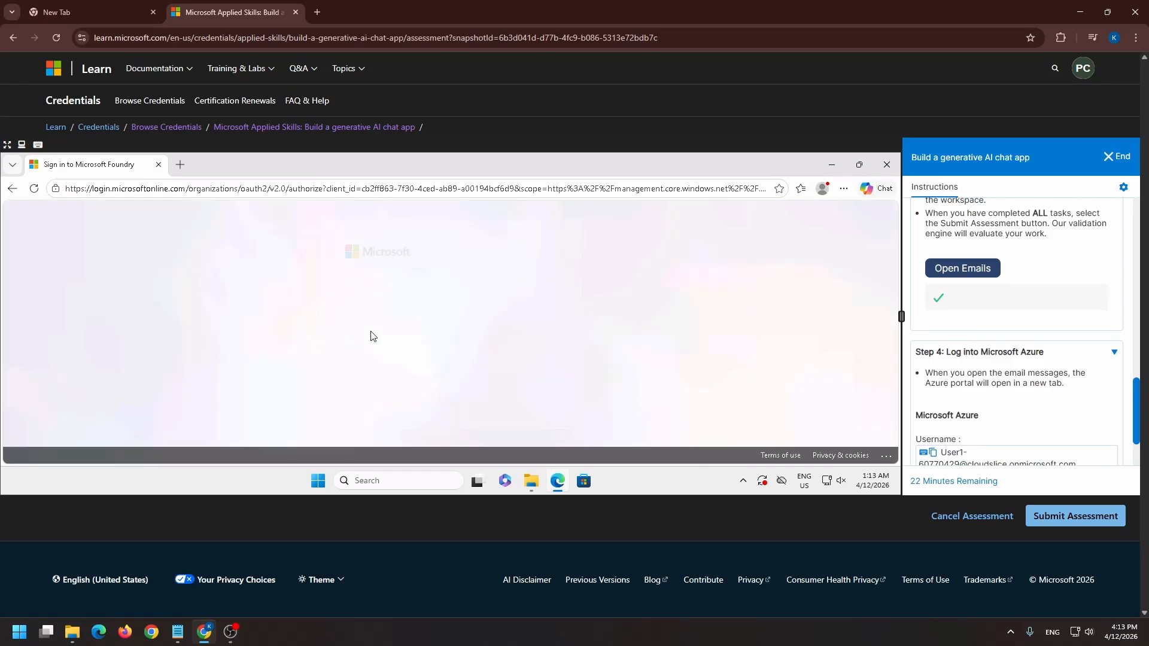
{"action": "scroll", "coordinate": [1018, 419], "scroll_direction": "down", "scroll_amount": 1}
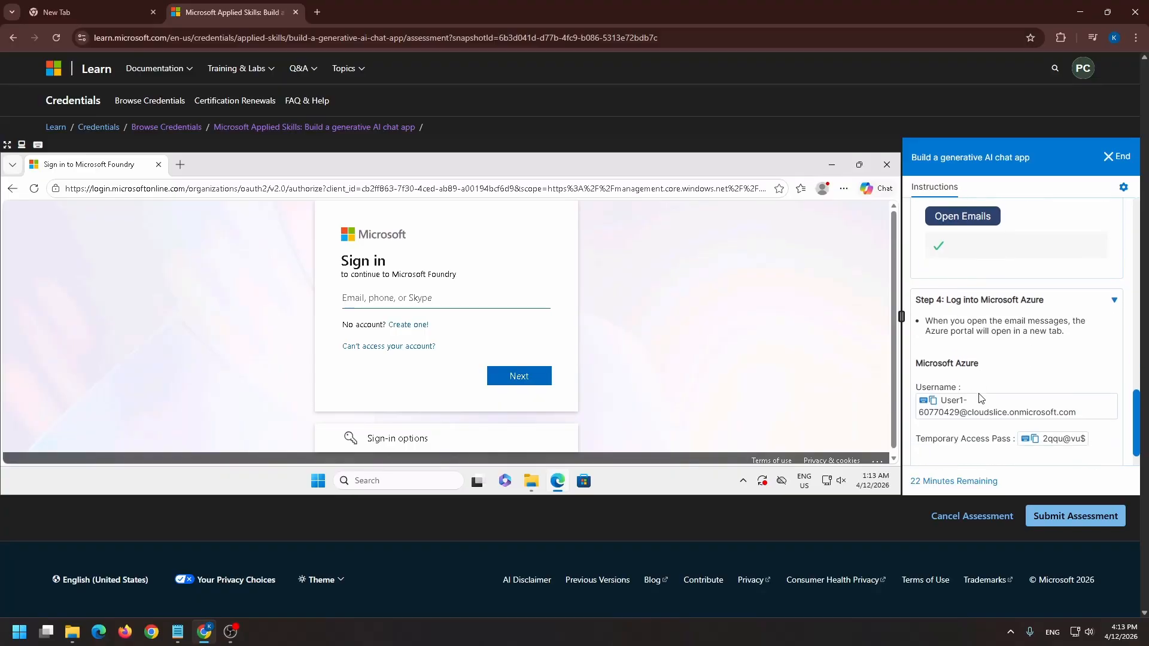
{"action": "left_click", "coordinate": [1016, 404]}
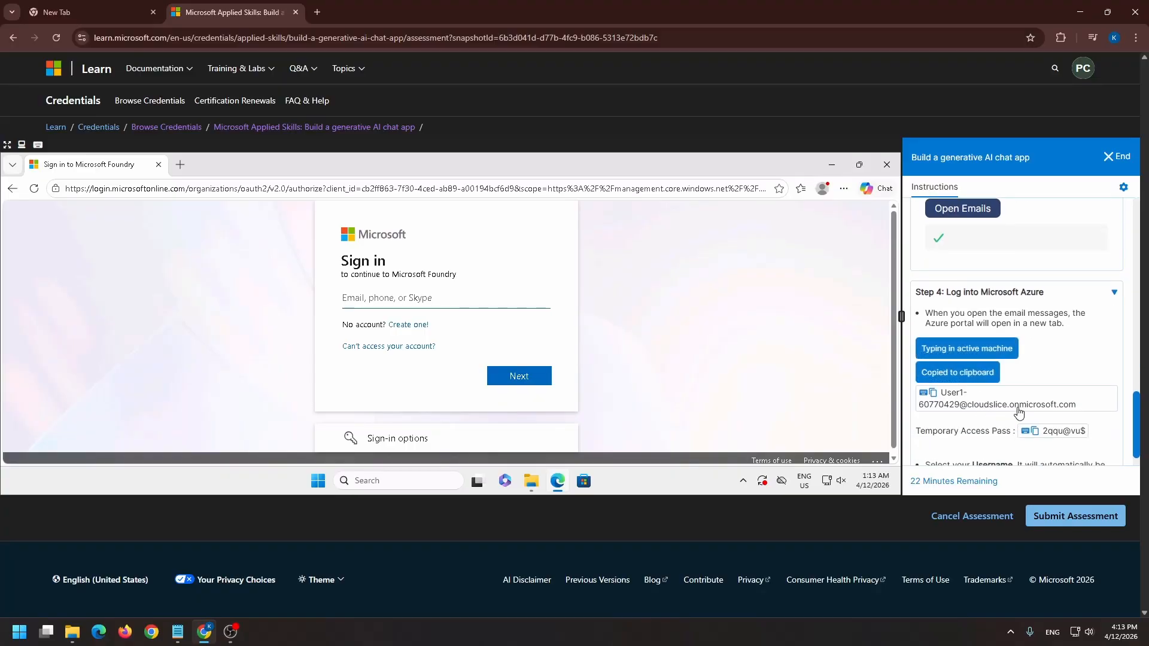
{"action": "left_click", "coordinate": [519, 376]}
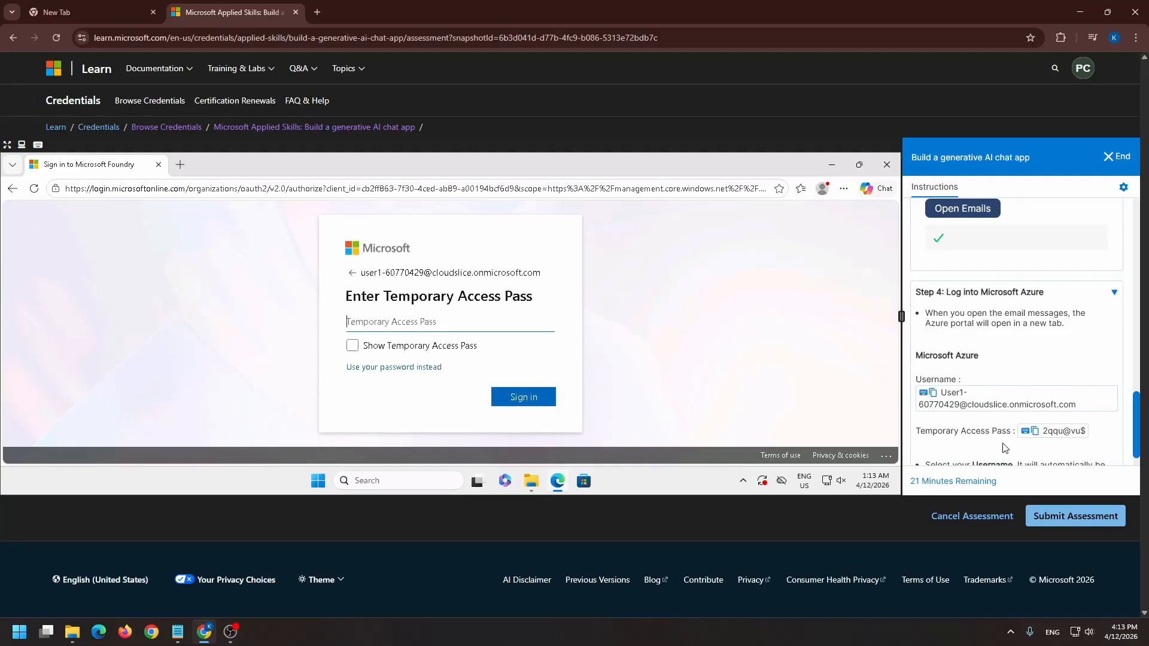
Enter the supplied Temporary Access Pass and complete the sign-in to Microsoft Foundry
{"action": "scroll", "coordinate": [1043, 410], "scroll_direction": "down", "scroll_amount": 1}
{"action": "left_click", "coordinate": [1048, 371]}
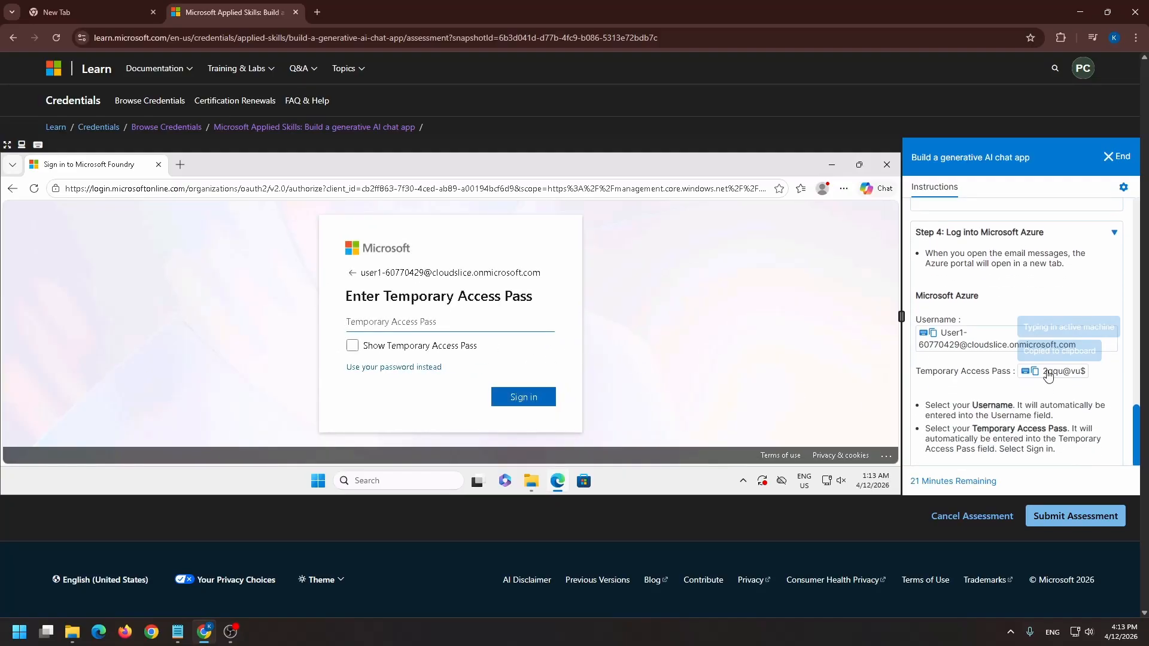
{"action": "left_click", "coordinate": [530, 401]}
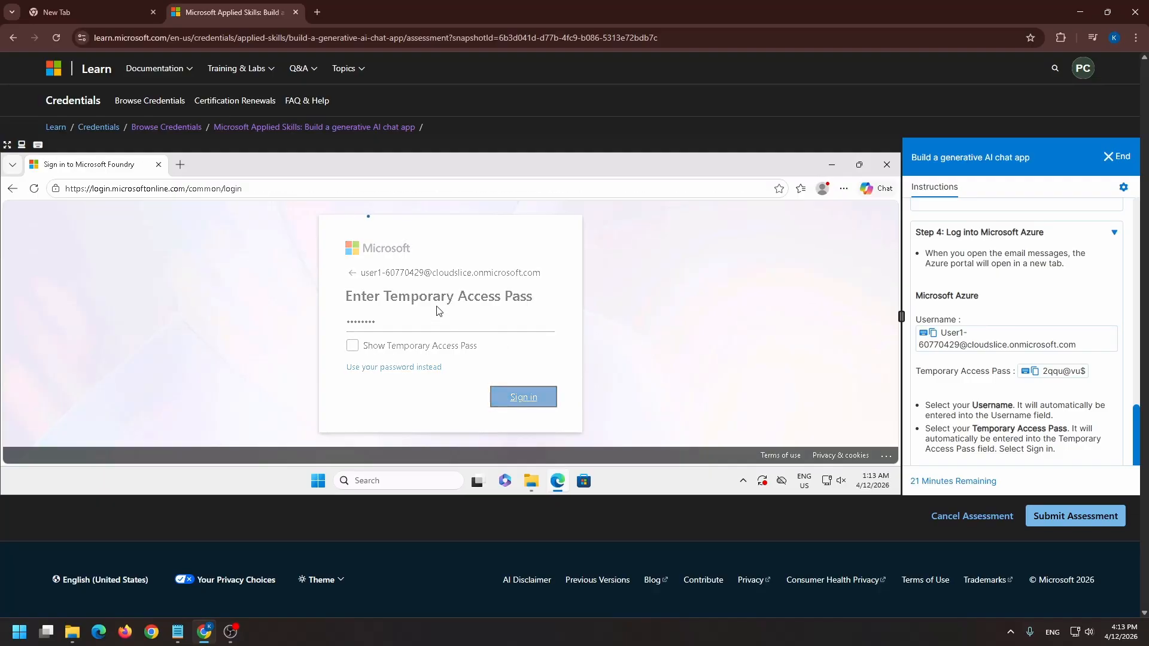
{"action": "left_click", "coordinate": [474, 395]}
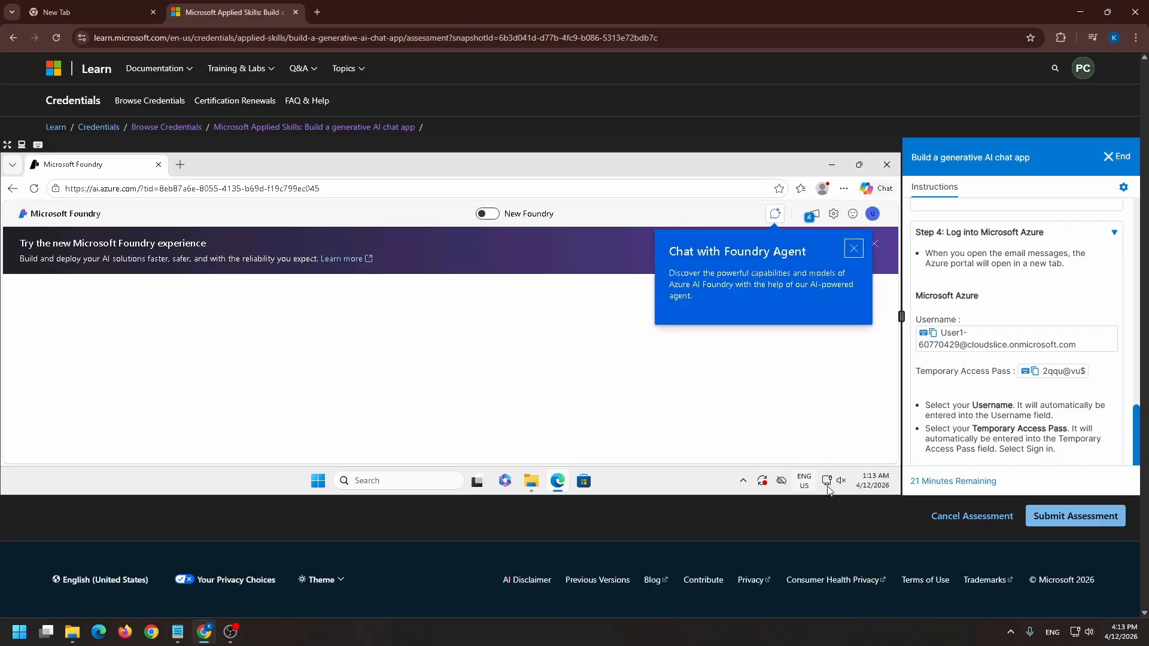
Look over the Microsoft Foundry home page and close the Chat with Foundry Agent pop-up
{"action": "scroll", "coordinate": [511, 373], "scroll_direction": "down", "scroll_amount": 4}
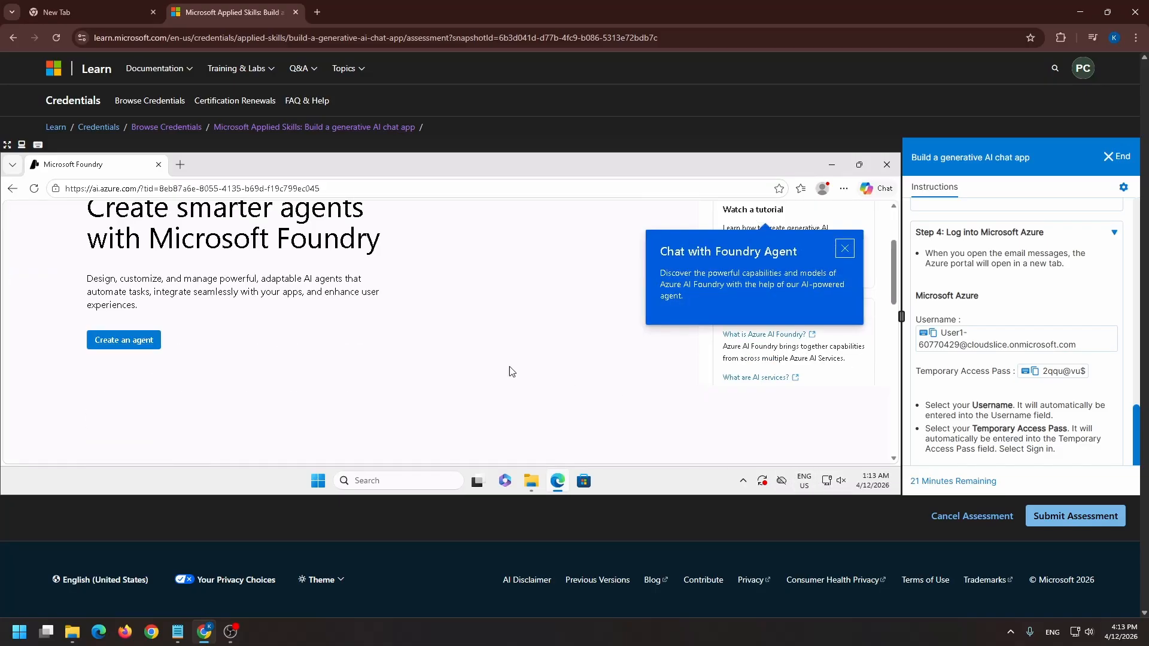
{"action": "scroll", "coordinate": [359, 362], "scroll_direction": "up", "scroll_amount": 2}
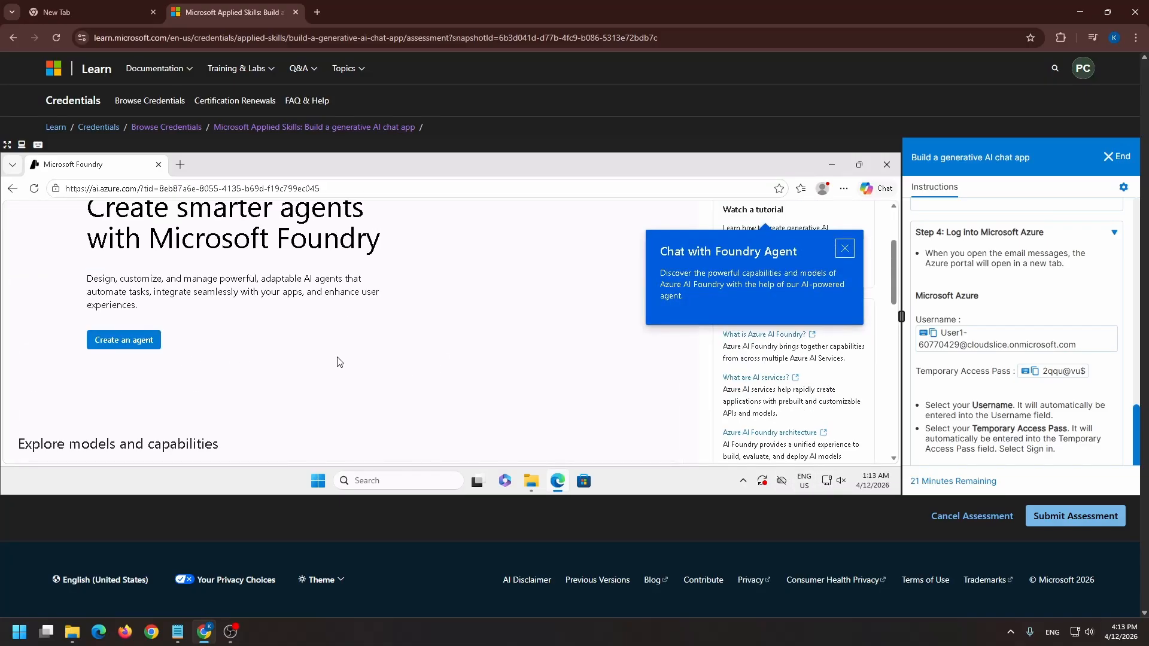
{"action": "scroll", "coordinate": [269, 347], "scroll_direction": "up", "scroll_amount": 2}
{"action": "scroll", "coordinate": [184, 322], "scroll_direction": "down", "scroll_amount": 2}
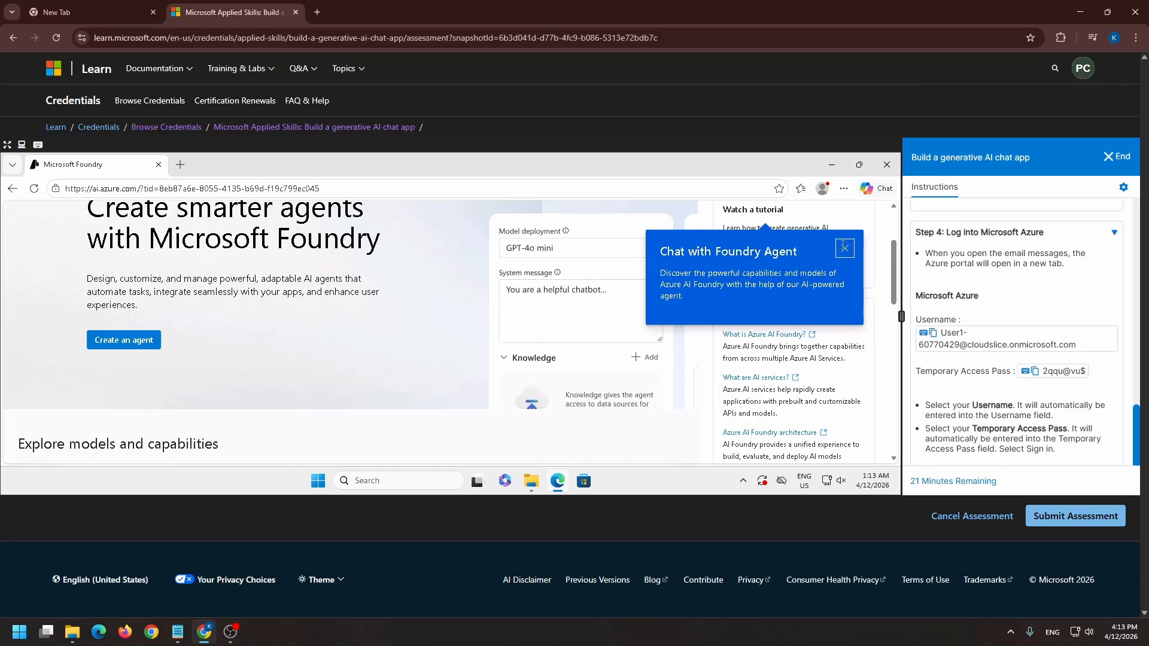
{"action": "left_click", "coordinate": [844, 247]}
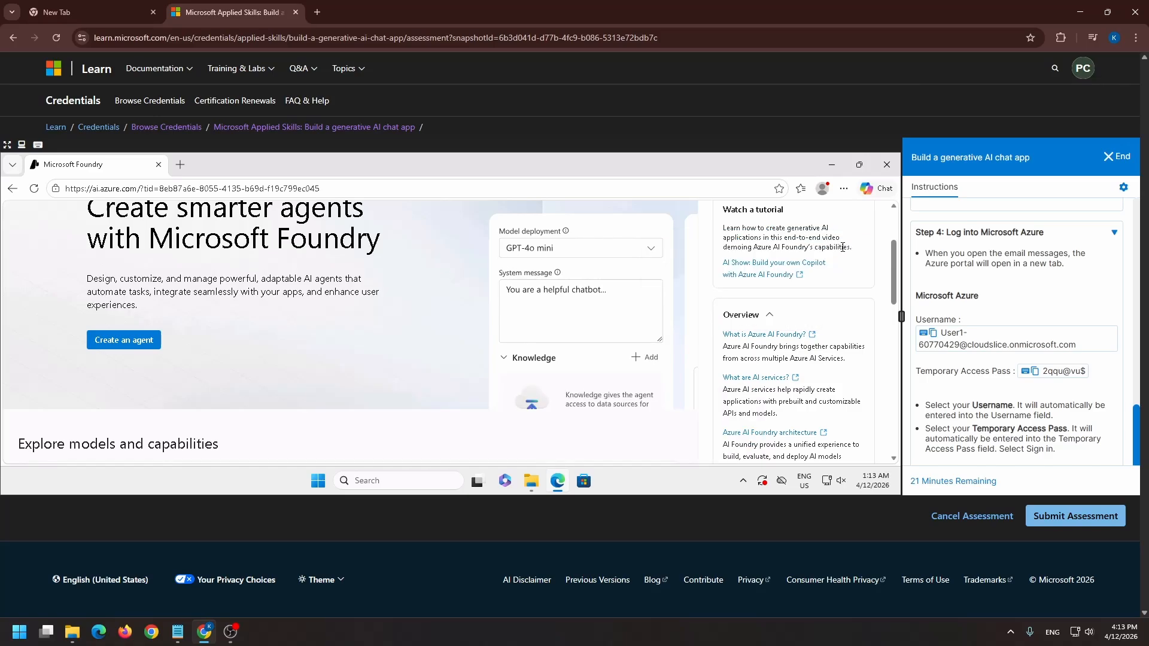
{"action": "left_click", "coordinate": [138, 346]}
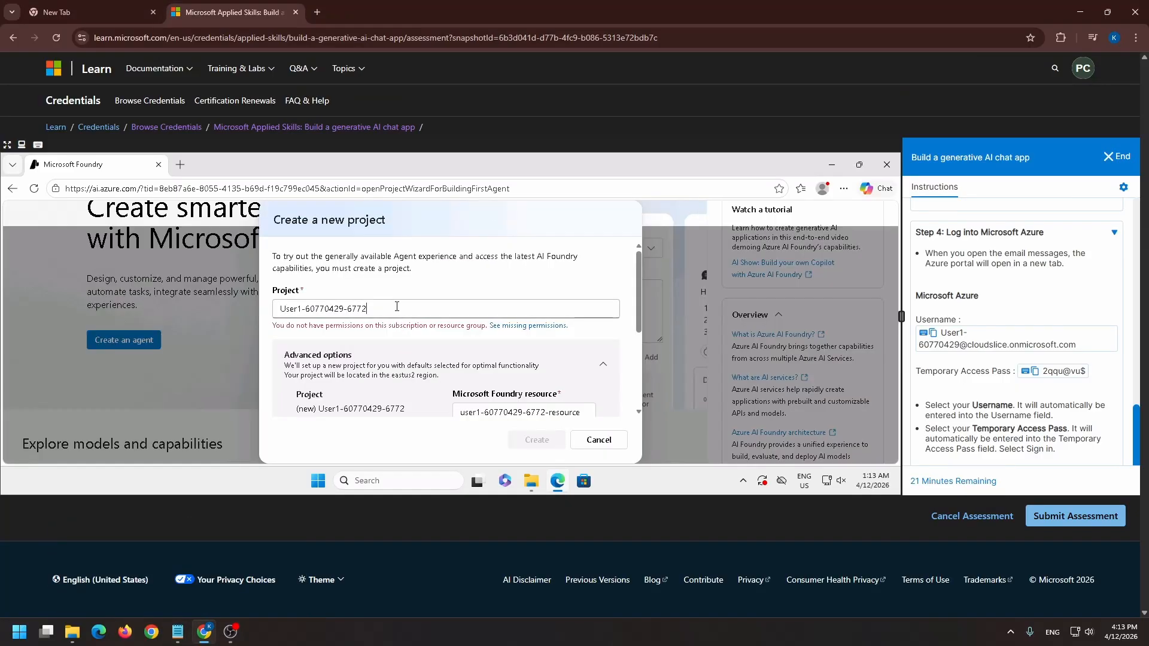
{"action": "scroll", "coordinate": [419, 323], "scroll_direction": "down", "scroll_amount": 4}
{"action": "scroll", "coordinate": [446, 341], "scroll_direction": "up", "scroll_amount": 2}
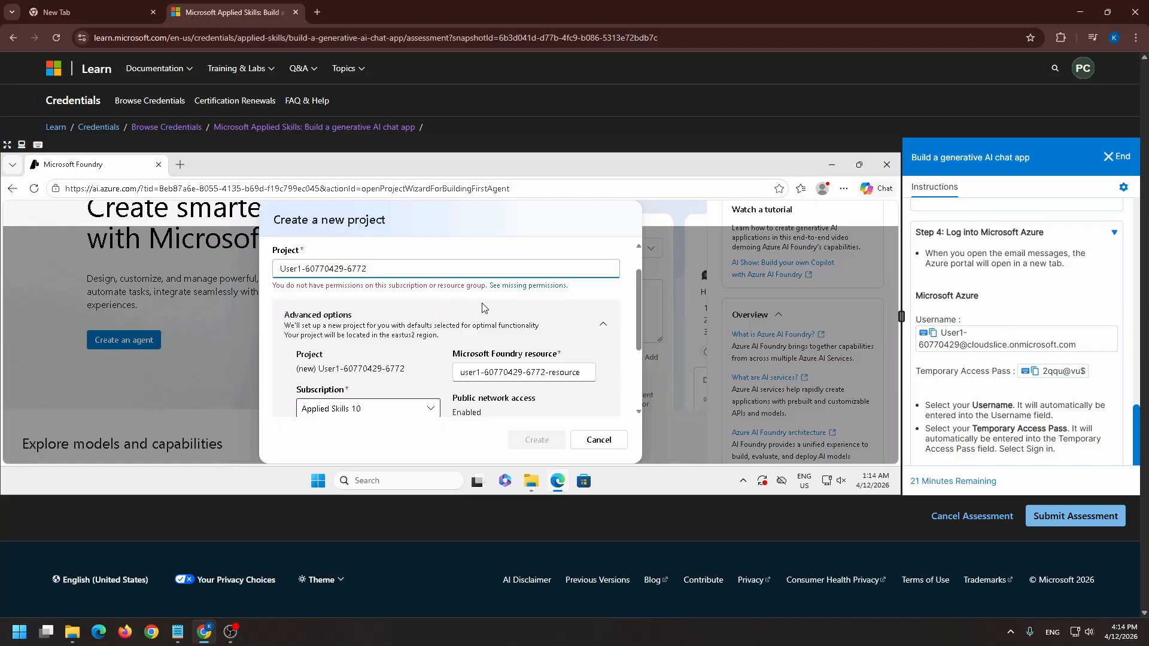
{"action": "left_click", "coordinate": [510, 289]}
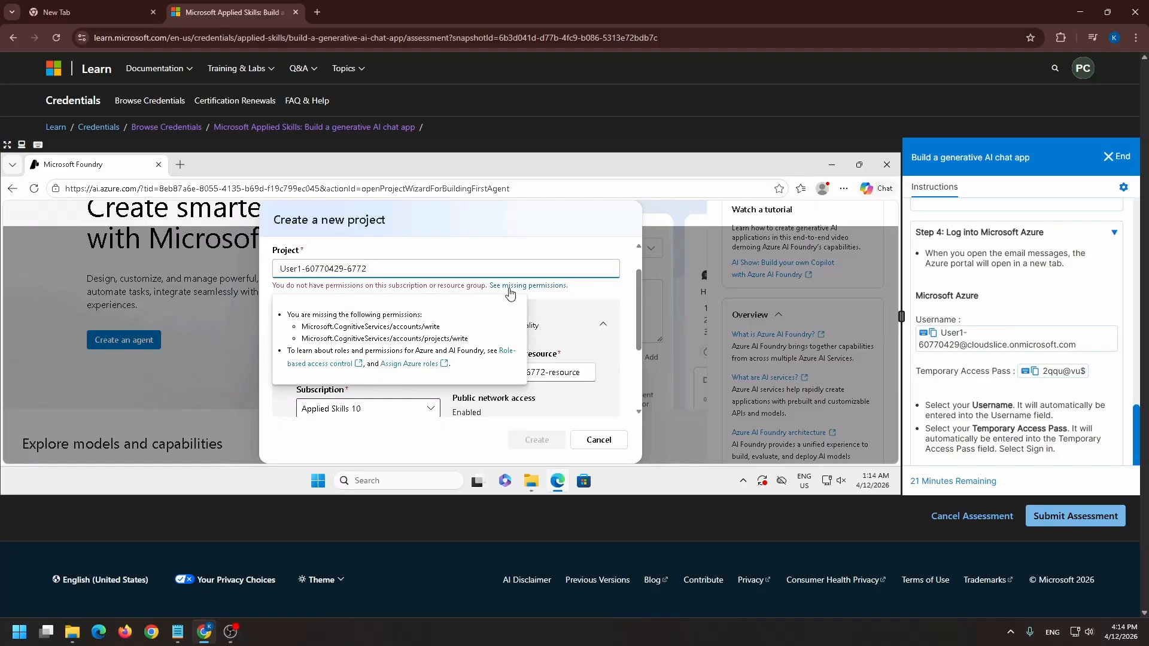
{"action": "scroll", "coordinate": [563, 359], "scroll_direction": "down", "scroll_amount": 3}
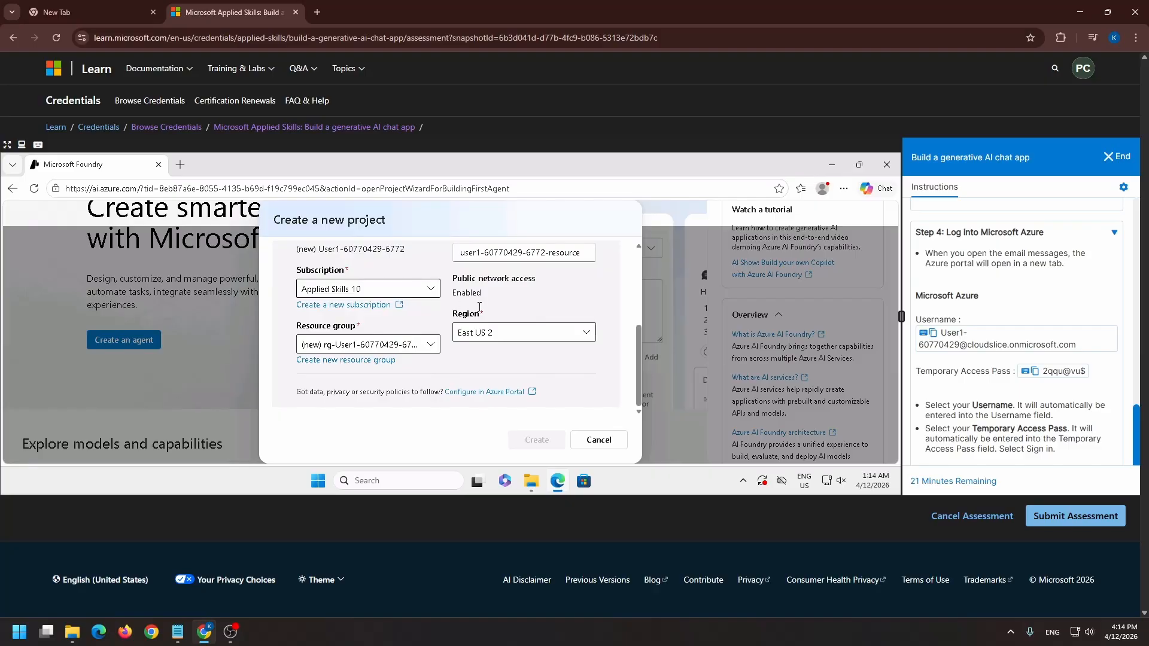
{"action": "scroll", "coordinate": [521, 320], "scroll_direction": "up", "scroll_amount": 3}
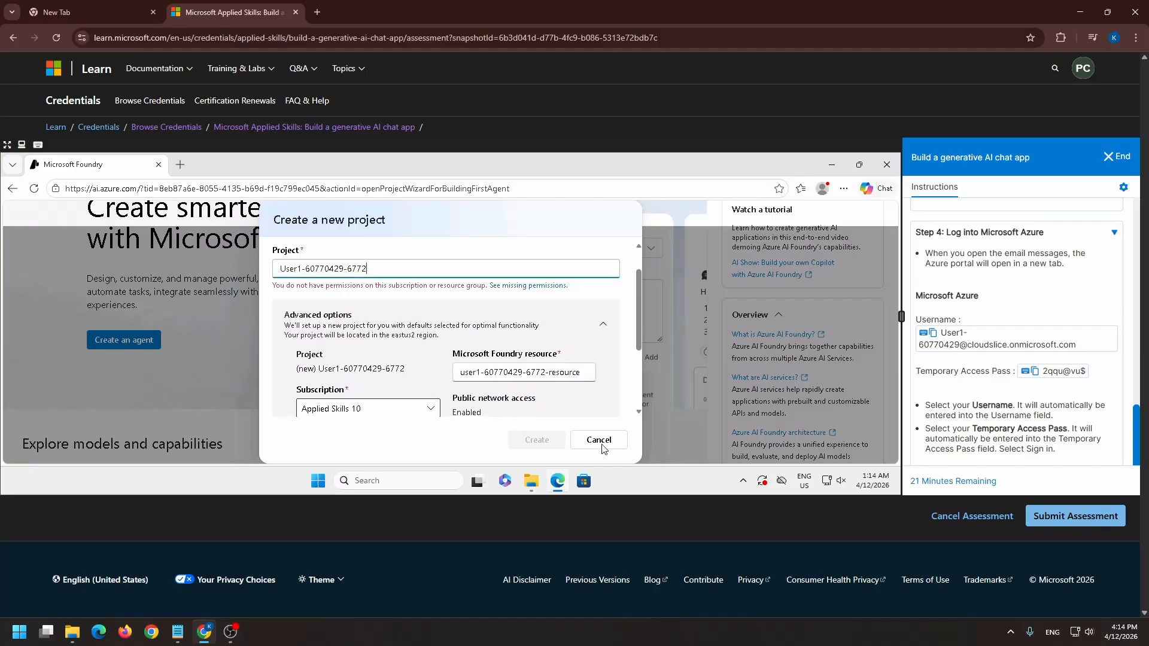
{"action": "scroll", "coordinate": [601, 446], "scroll_direction": "down", "scroll_amount": 2}
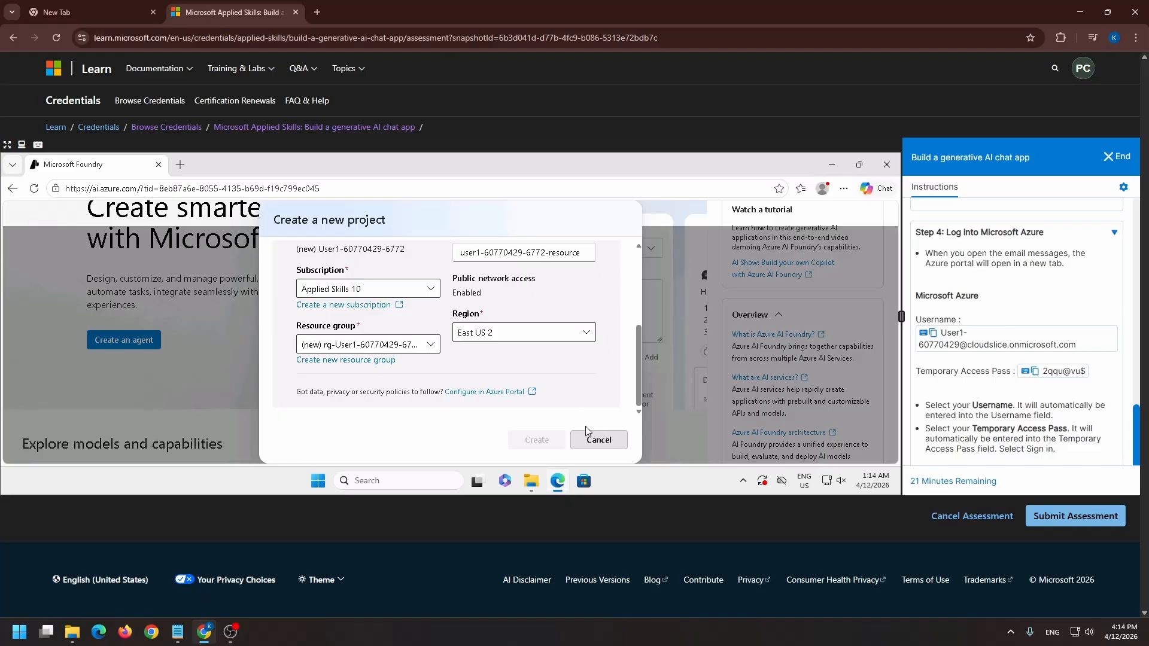
{"action": "left_click", "coordinate": [612, 446]}
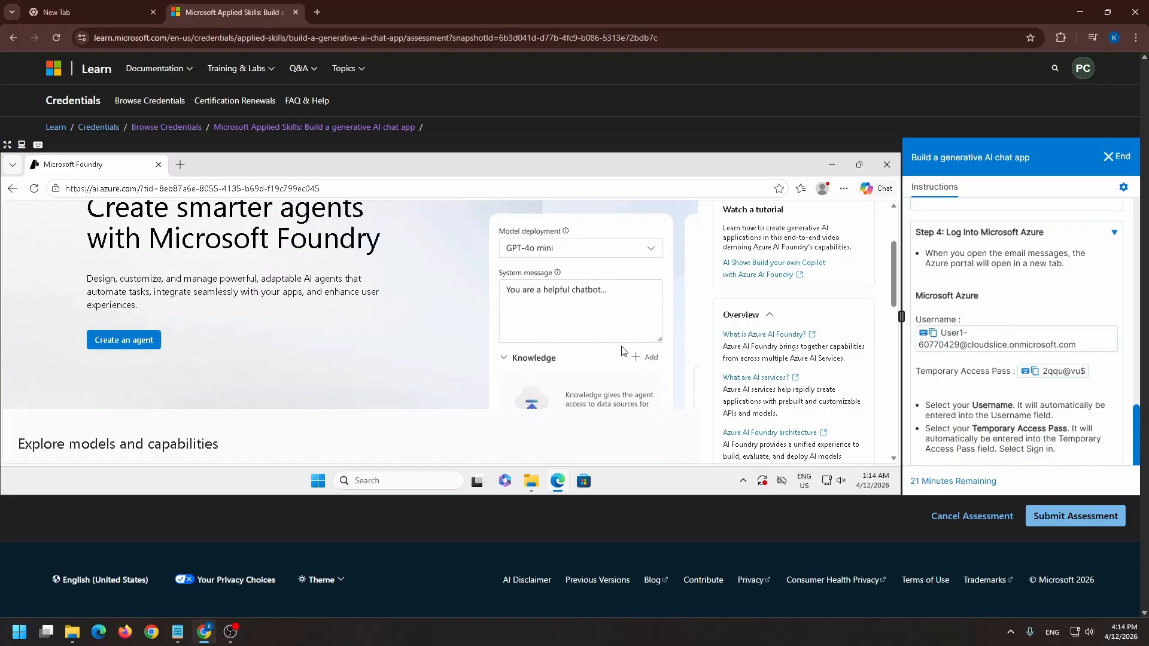
Review the Foundry home page and lab instructions, reopen the lab emails, and return to the original Microsoft Foundry page
{"action": "scroll", "coordinate": [441, 358], "scroll_direction": "down", "scroll_amount": 5}
{"action": "scroll", "coordinate": [441, 353], "scroll_direction": "up", "scroll_amount": 2}
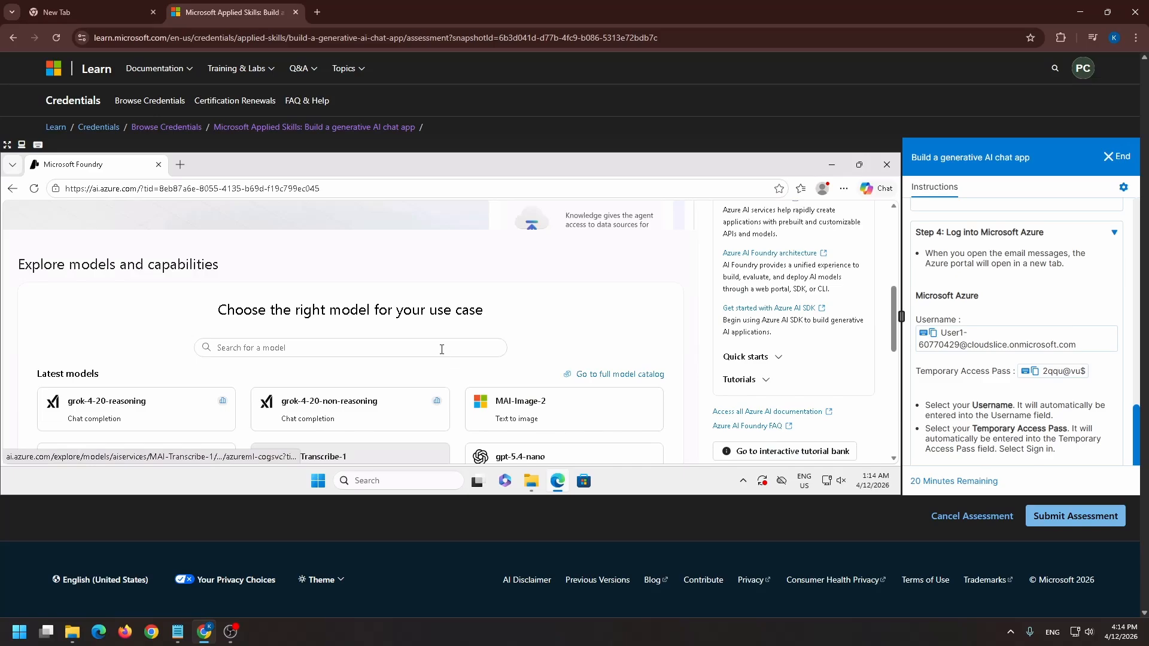
{"action": "scroll", "coordinate": [442, 350], "scroll_direction": "up", "scroll_amount": 5}
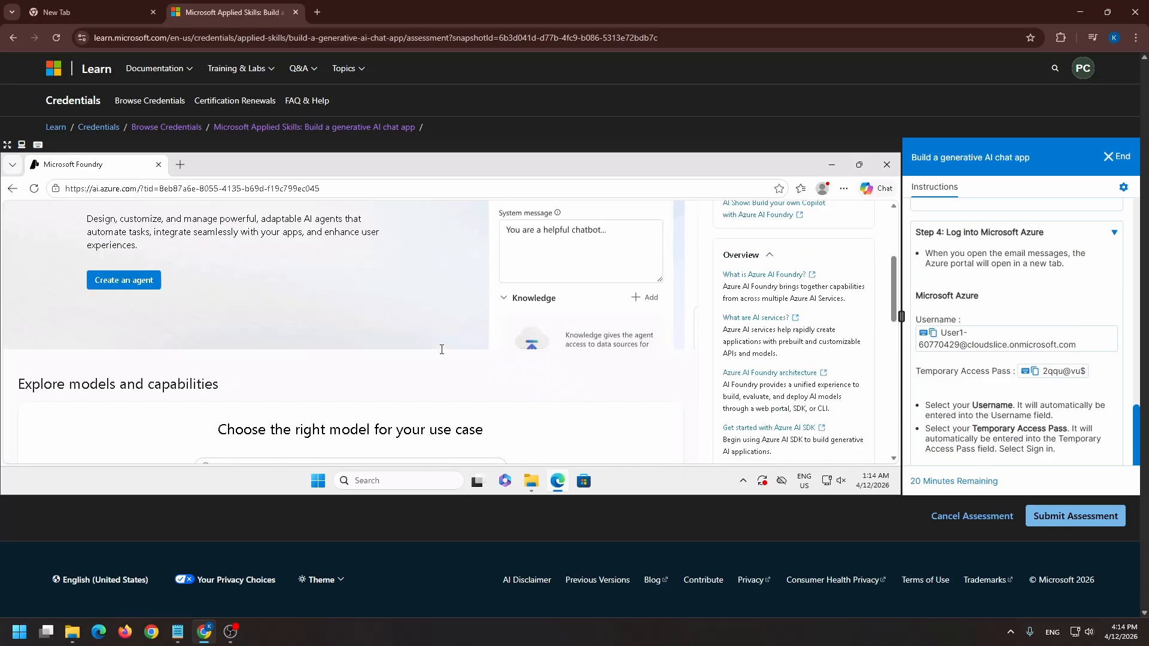
{"action": "scroll", "coordinate": [584, 366], "scroll_direction": "down", "scroll_amount": 2}
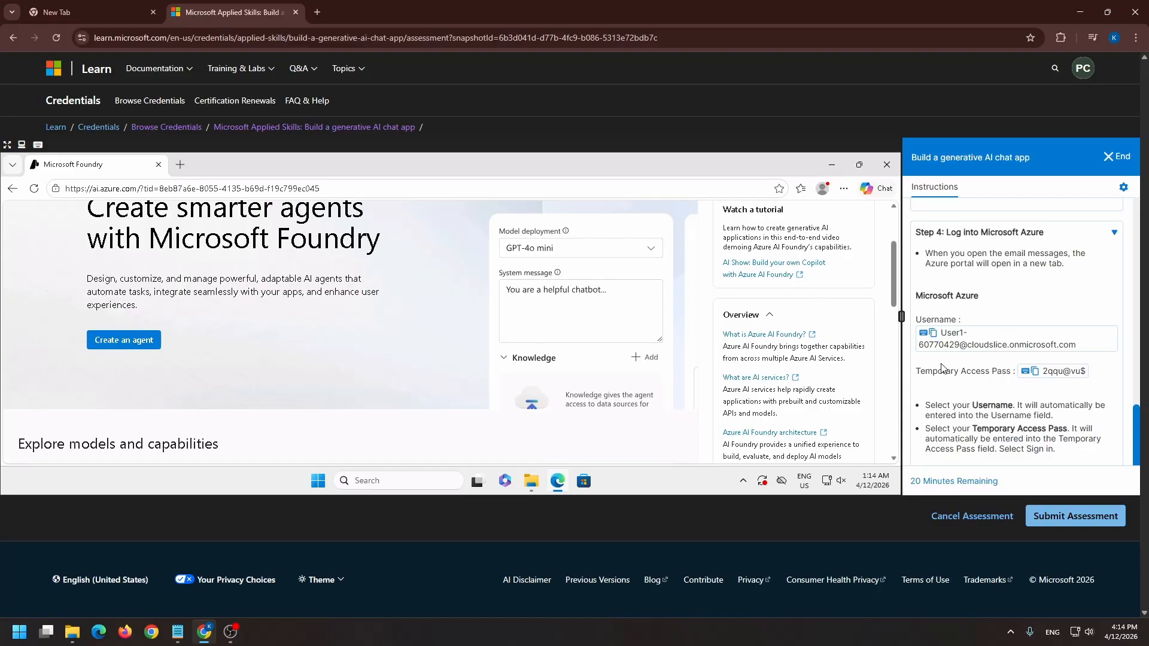
{"action": "scroll", "coordinate": [945, 369], "scroll_direction": "down", "scroll_amount": 2}
{"action": "scroll", "coordinate": [982, 383], "scroll_direction": "up", "scroll_amount": 2}
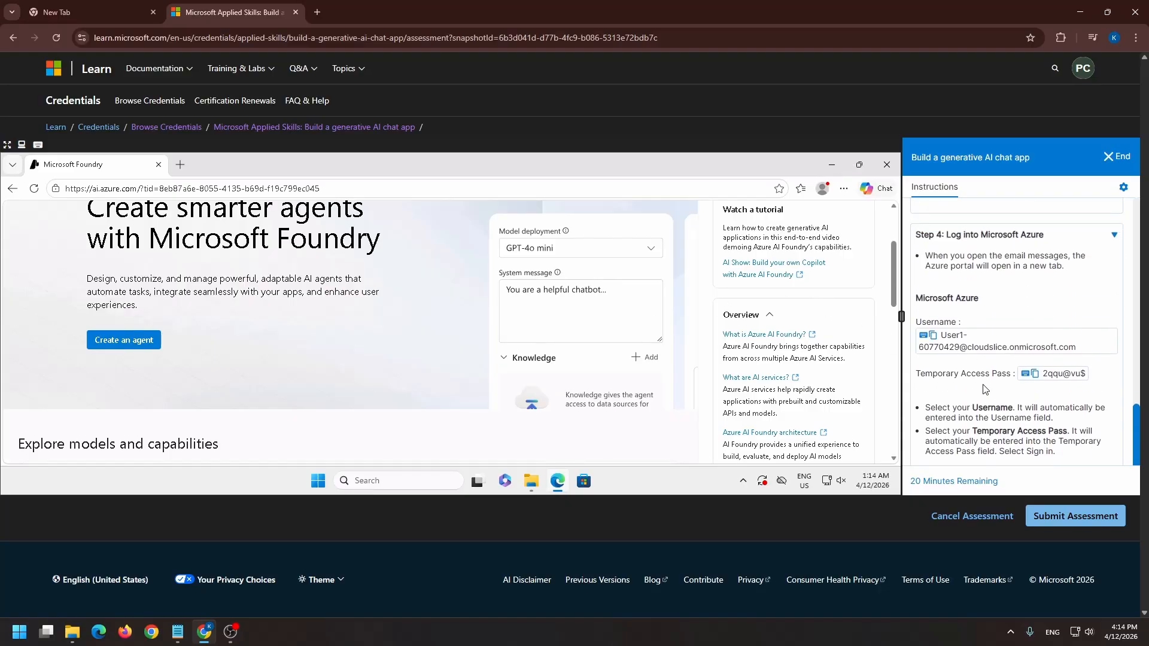
{"action": "scroll", "coordinate": [968, 354], "scroll_direction": "down", "scroll_amount": 2}
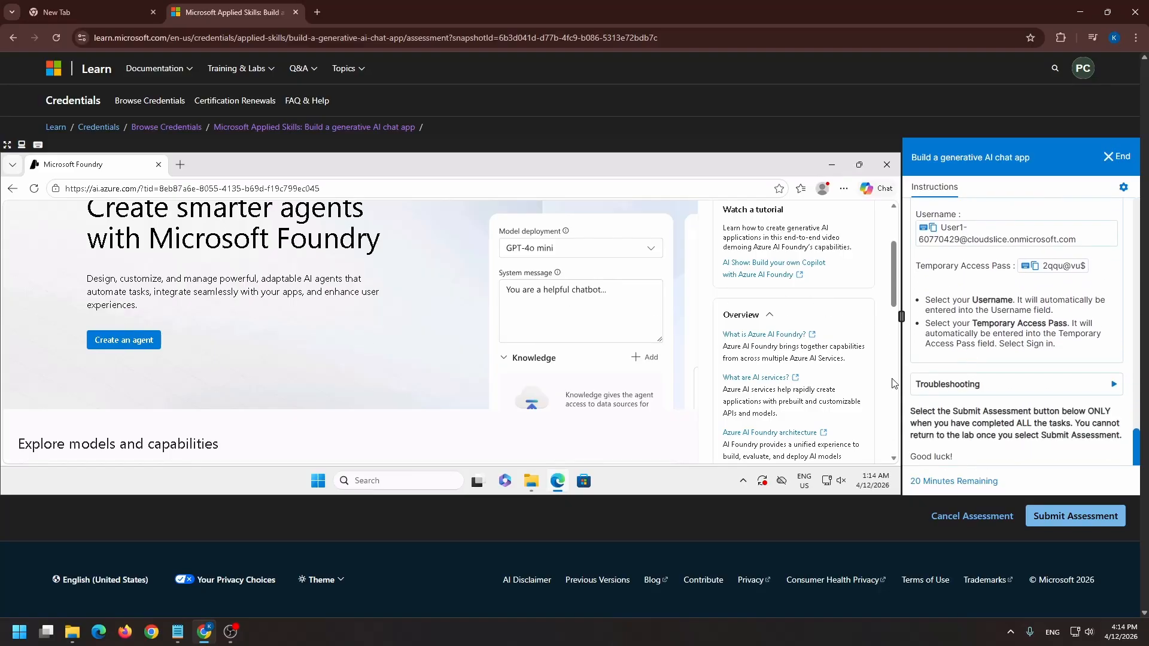
{"action": "scroll", "coordinate": [998, 298], "scroll_direction": "up", "scroll_amount": 2}
{"action": "scroll", "coordinate": [999, 298], "scroll_direction": "up", "scroll_amount": 2}
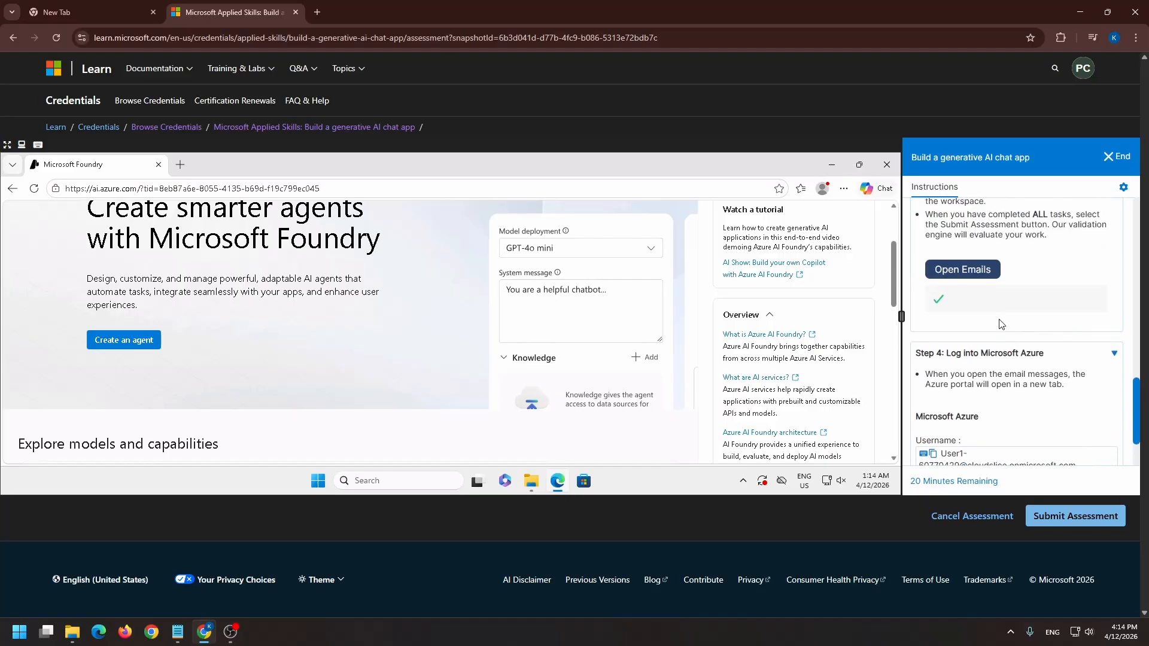
{"action": "left_click", "coordinate": [966, 286]}
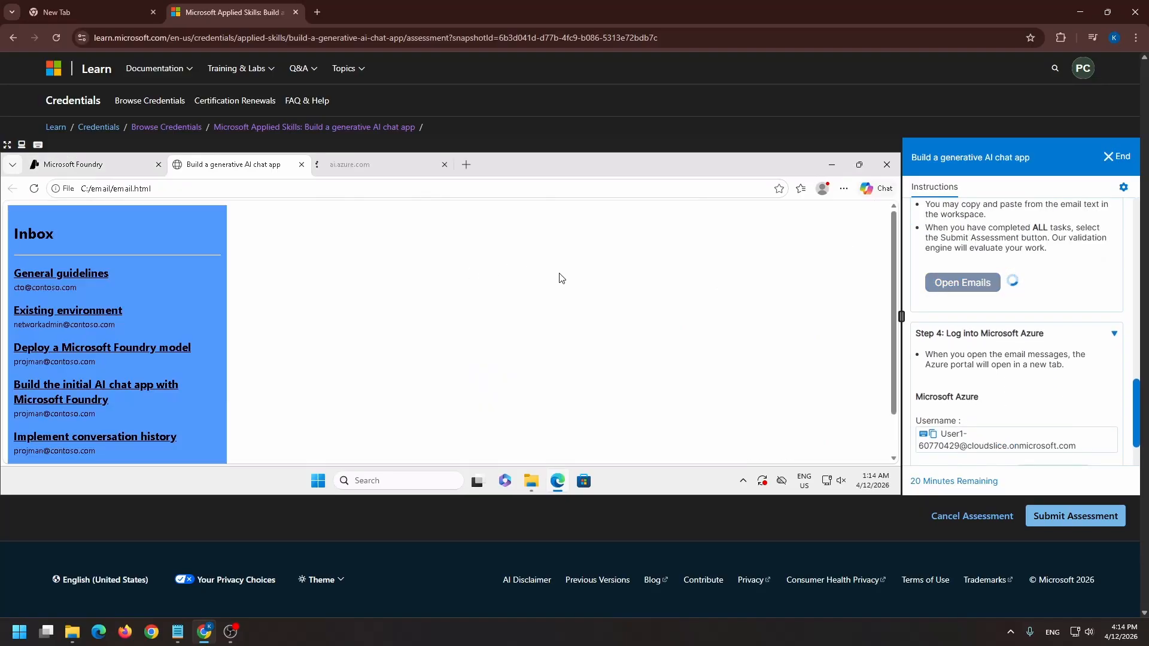
{"action": "left_click", "coordinate": [85, 171]}
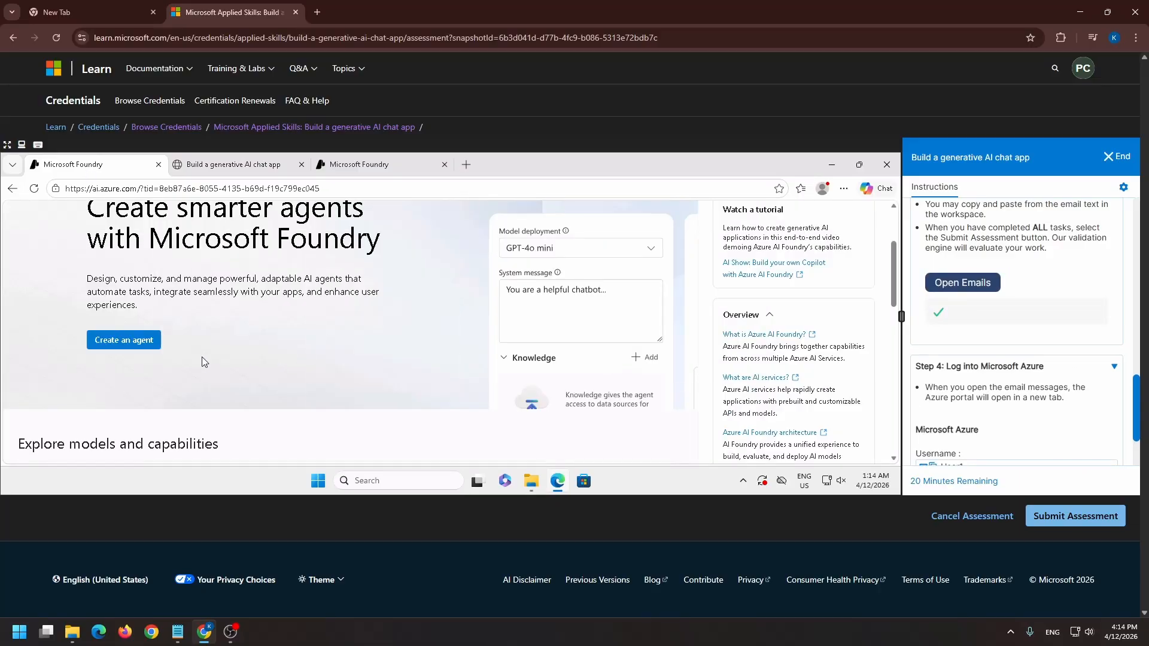
Create a new agent project in the Applied Skills 10 subscription, using the existing resource group RG1lod60770429 and the East US 2 region
{"action": "left_click", "coordinate": [124, 341]}
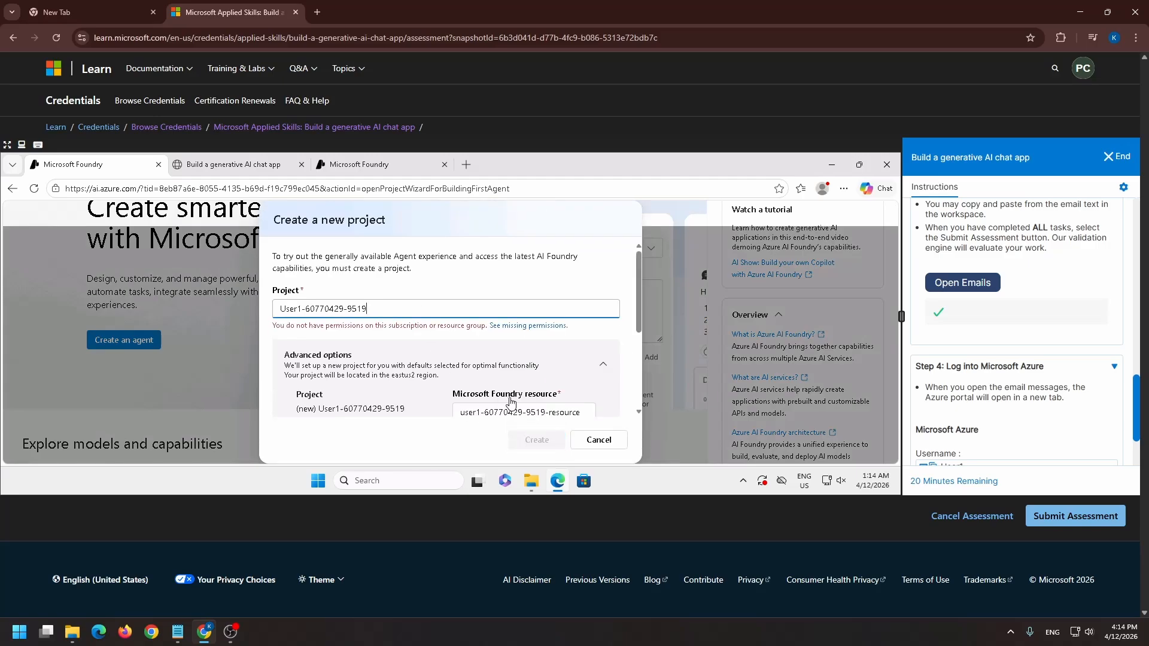
{"action": "scroll", "coordinate": [490, 350], "scroll_direction": "down", "scroll_amount": 3}
{"action": "scroll", "coordinate": [501, 345], "scroll_direction": "up", "scroll_amount": 3}
{"action": "scroll", "coordinate": [503, 359], "scroll_direction": "down", "scroll_amount": 3}
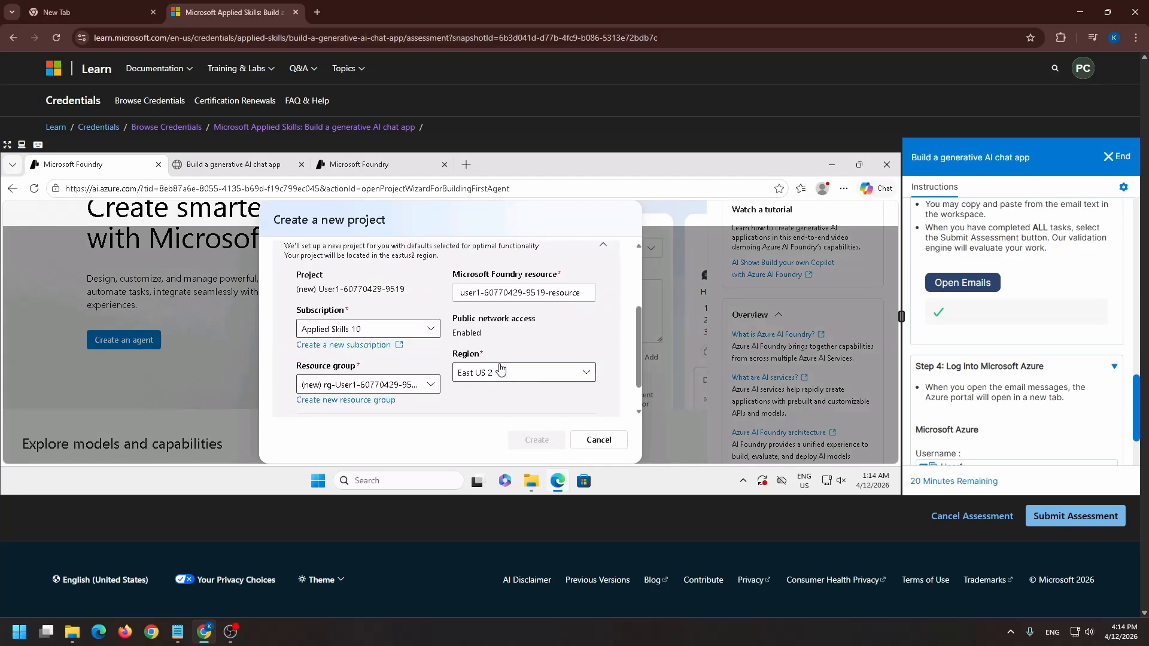
{"action": "left_click", "coordinate": [379, 331]}
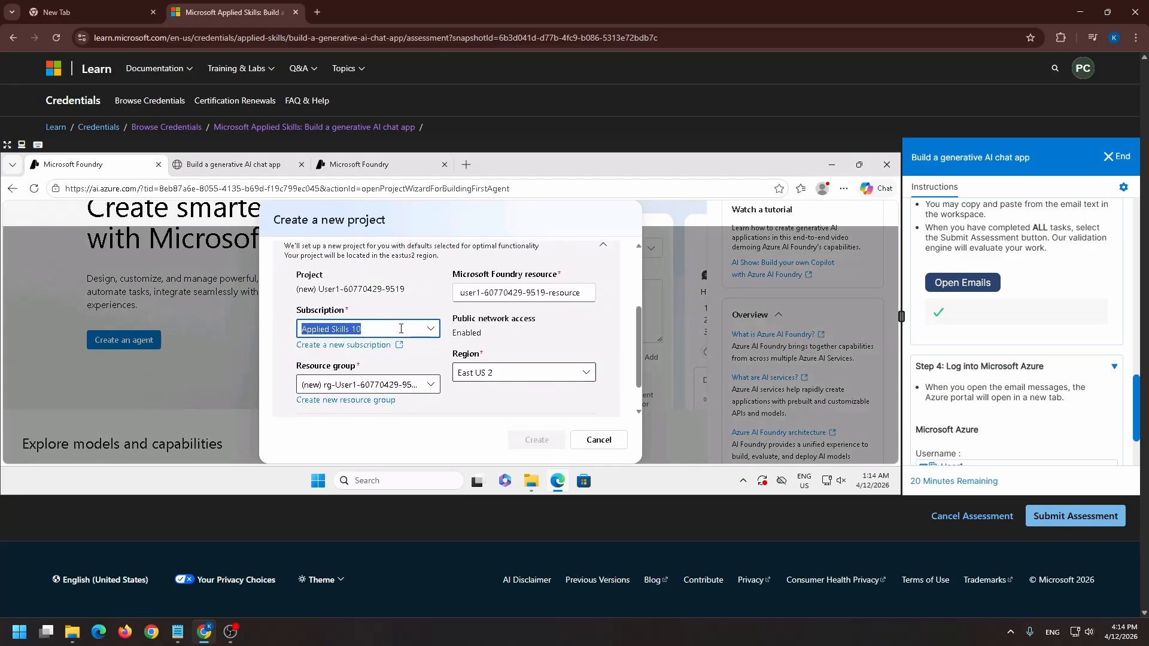
{"action": "left_click", "coordinate": [422, 273]}
{"action": "left_click", "coordinate": [383, 385]}
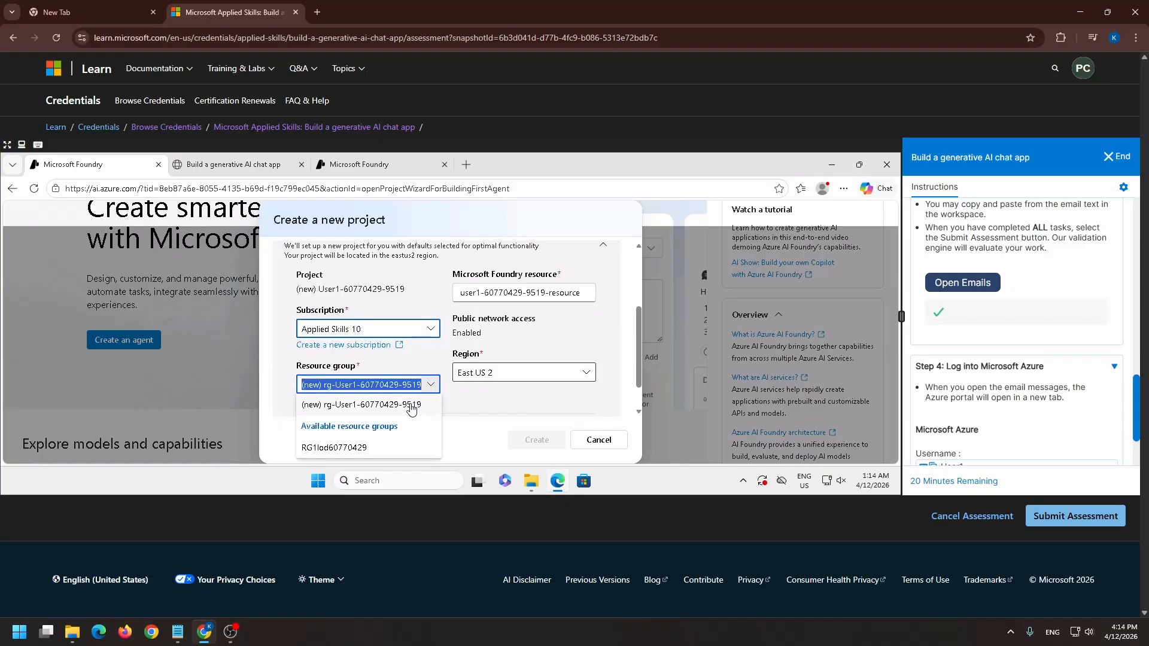
{"action": "left_click", "coordinate": [362, 449]}
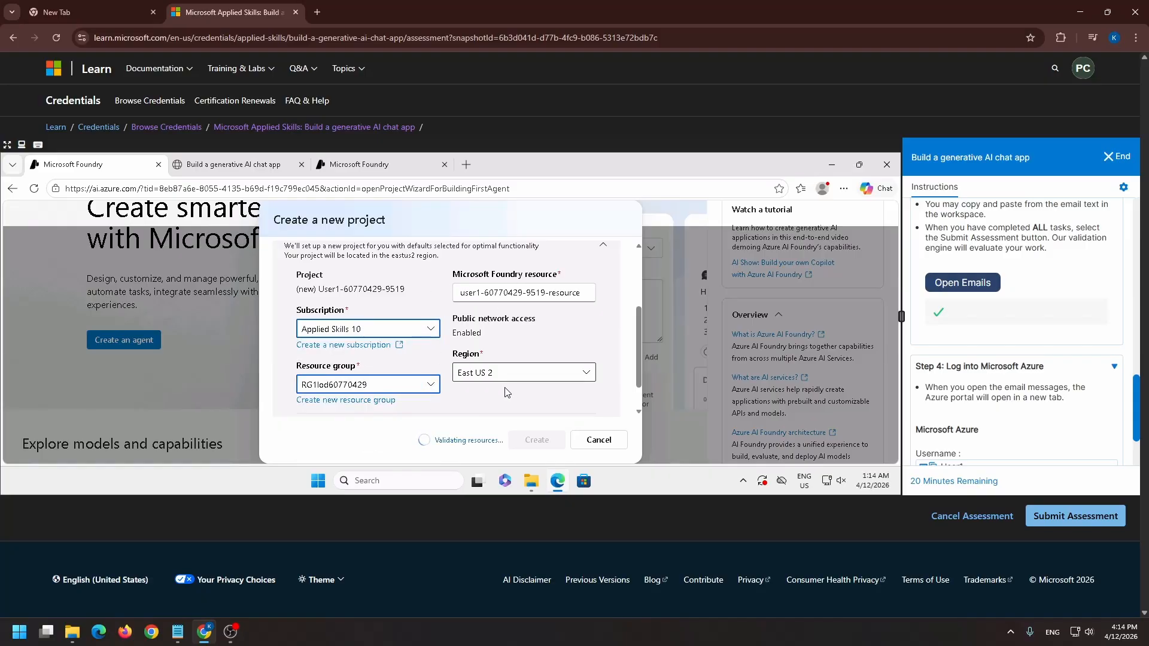
{"action": "left_click", "coordinate": [541, 376]}
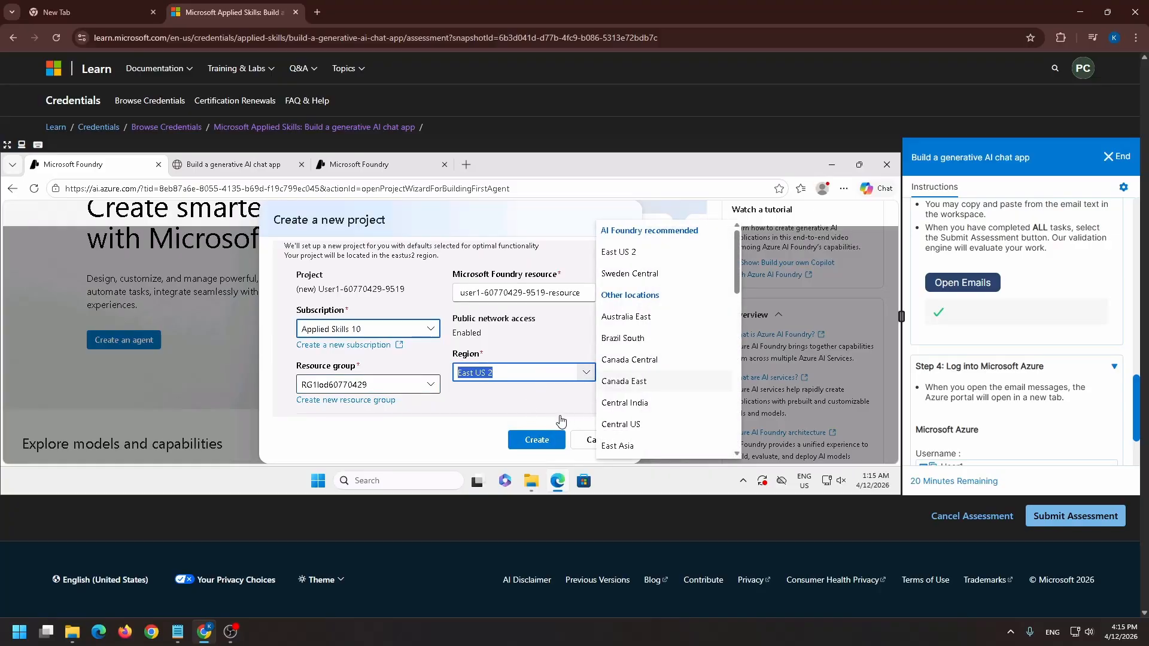
{"action": "left_click", "coordinate": [539, 440]}
{"action": "left_click", "coordinate": [538, 440]}
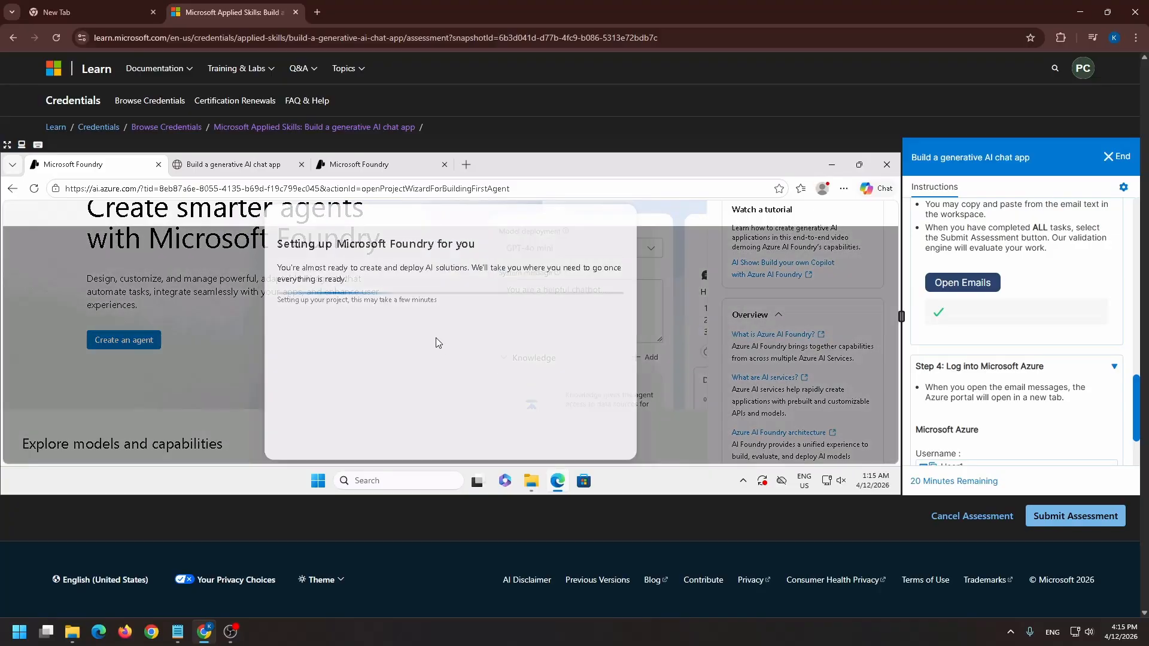
Create a new agent in the Agents playground and select it as the active agent in the setup
{"action": "scroll", "coordinate": [454, 358], "scroll_direction": "down", "scroll_amount": 1}
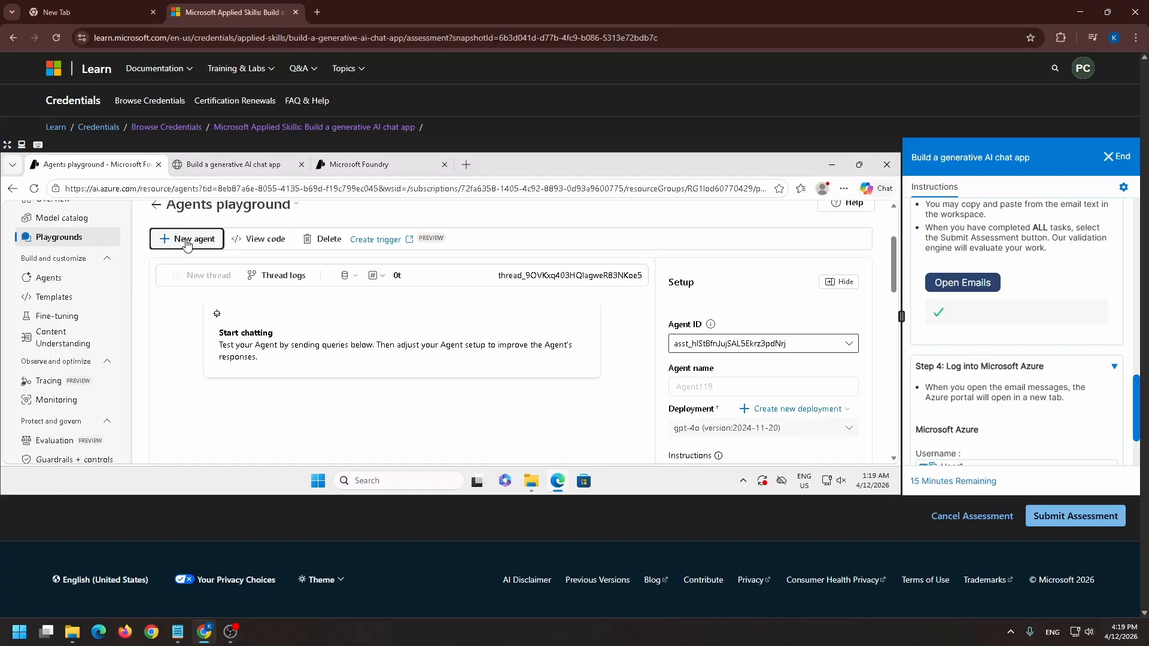
{"action": "scroll", "coordinate": [682, 339], "scroll_direction": "down", "scroll_amount": 2}
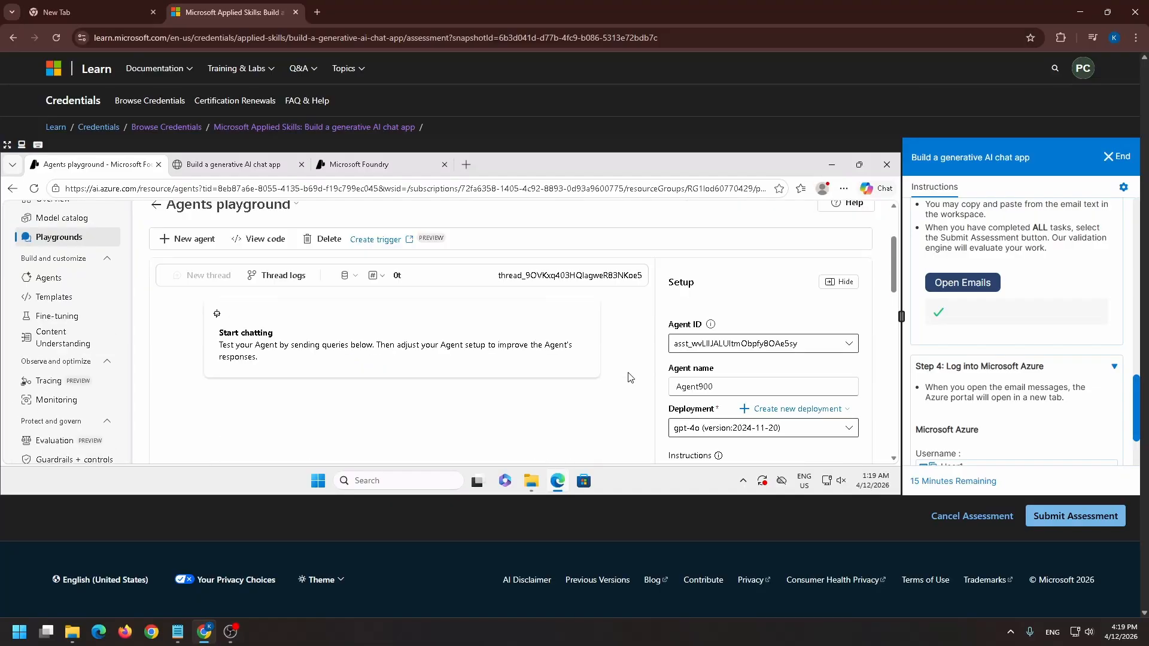
{"action": "scroll", "coordinate": [631, 378], "scroll_direction": "down", "scroll_amount": 2}
{"action": "scroll", "coordinate": [433, 377], "scroll_direction": "up", "scroll_amount": 2}
{"action": "scroll", "coordinate": [539, 371], "scroll_direction": "down", "scroll_amount": 2}
{"action": "left_click", "coordinate": [728, 343]}
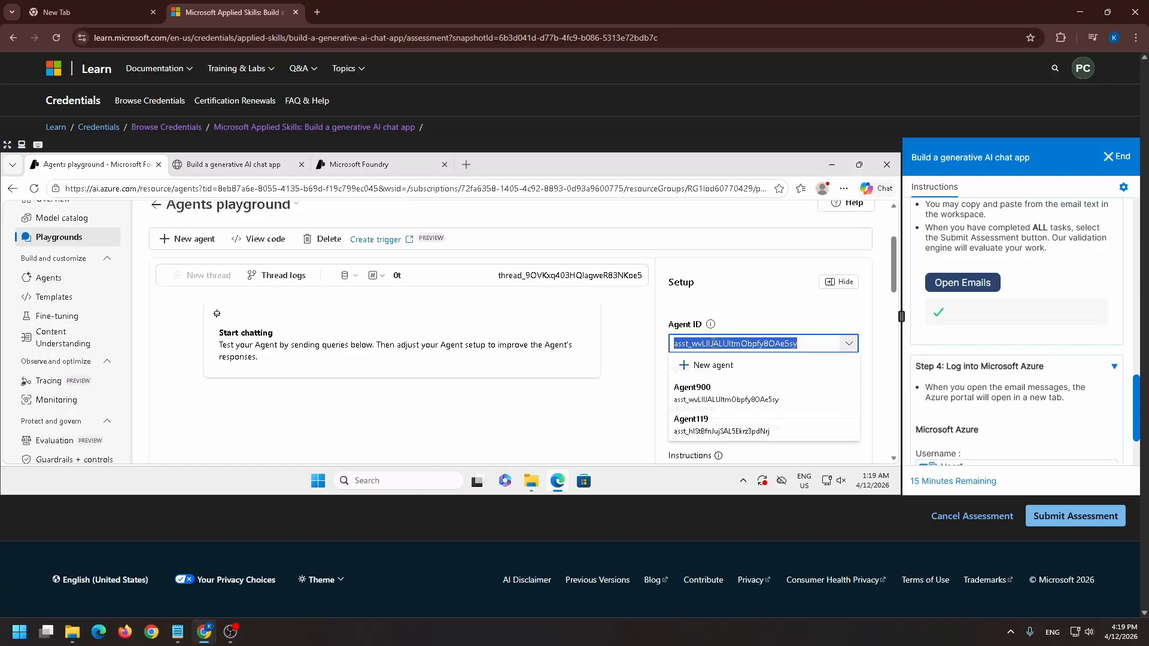
{"action": "left_click", "coordinate": [706, 395]}
Set the agent's instructions to "You are a helpful customer support assistant. Reply clearly and politely."
{"action": "scroll", "coordinate": [744, 368], "scroll_direction": "down", "scroll_amount": 12}
{"action": "type", "text": "are a helpful cutome"}
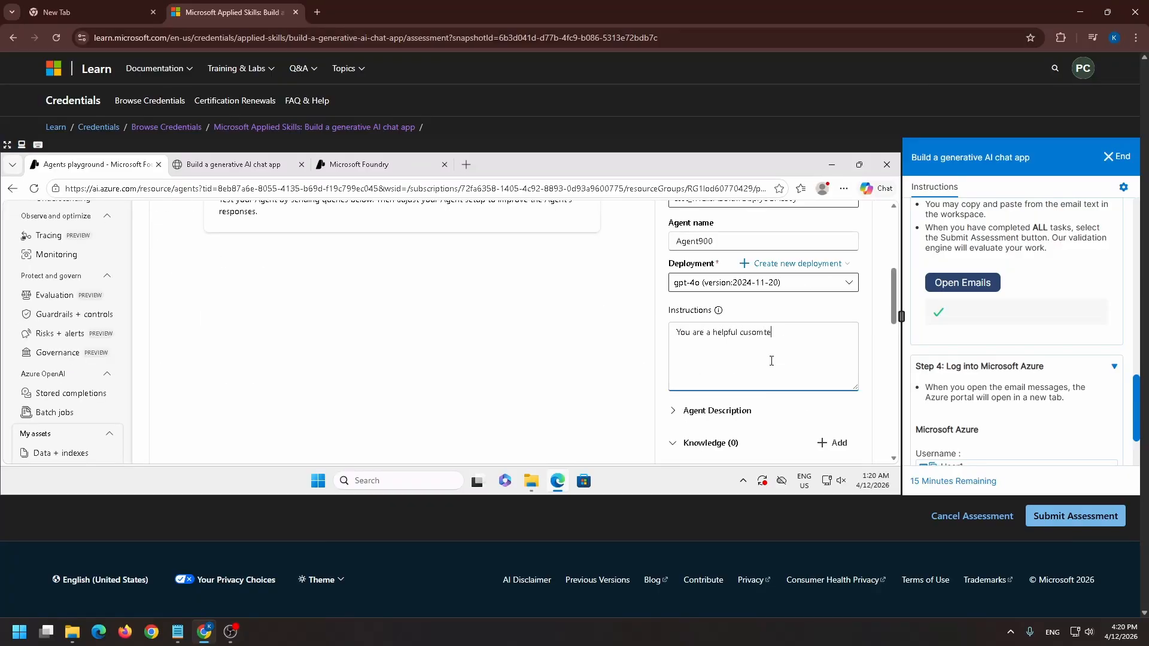
{"action": "key", "text": "BackSpace"}
{"action": "key", "text": "BackSpace"}
{"action": "key", "text": "BackSpace"}
{"action": "key", "text": "BackSpace"}
{"action": "type", "text": "stomer support asistant."}
{"action": "key", "text": "BackSpace"}
{"action": "key", "text": "BackSpace"}
{"action": "key", "text": "BackSpace"}
{"action": "key", "text": "BackSpace"}
{"action": "key", "text": "BackSpace"}
{"action": "key", "text": "BackSpace"}
{"action": "key", "text": "BackSpace"}
{"action": "key", "text": "BackSpace"}
{"action": "type", "text": "sit"}
{"action": "key", "text": "Tab"}
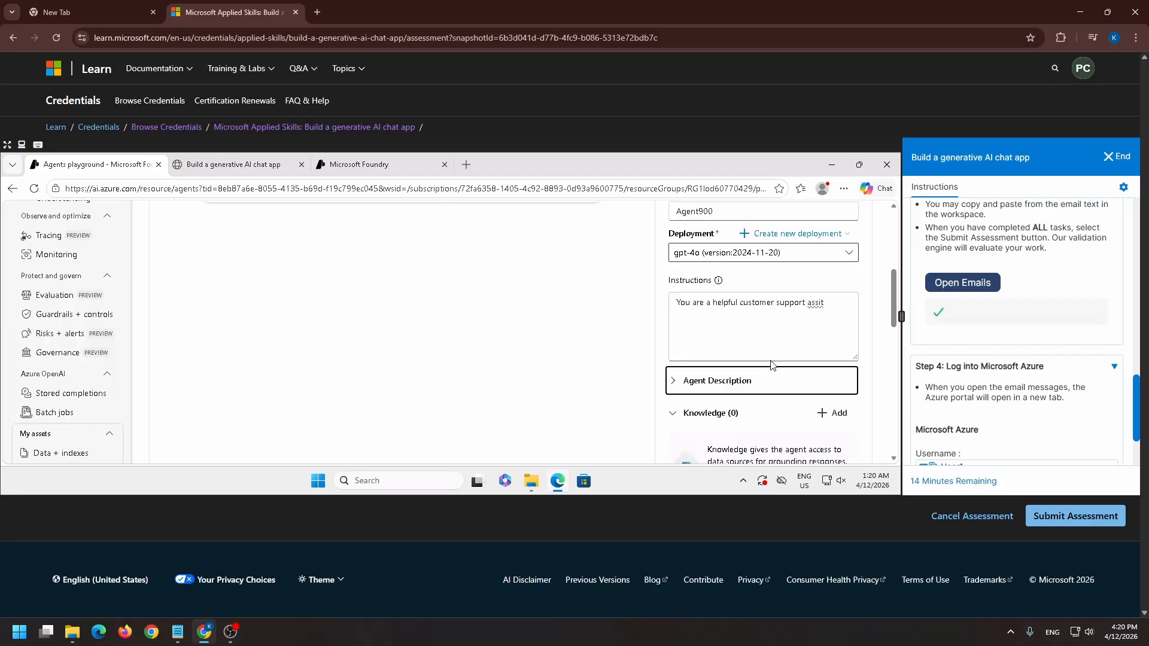
{"action": "left_click", "coordinate": [835, 323]}
{"action": "key", "text": "BackSpace"}
{"action": "type", "text": "stant."}
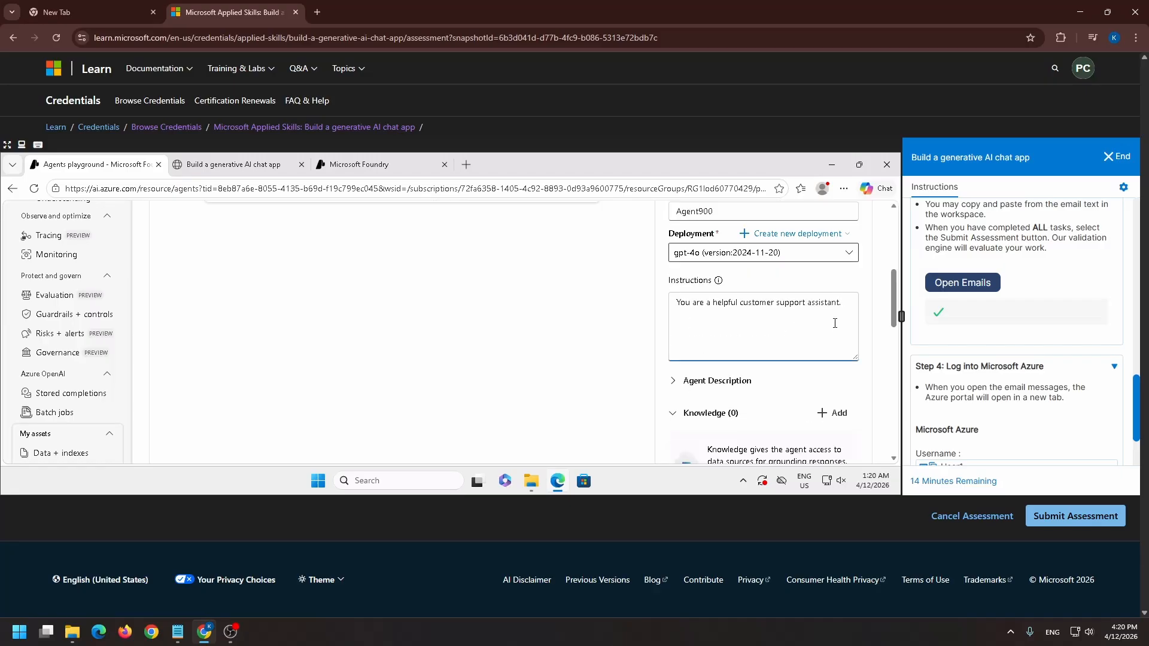
{"action": "type", "text": " Reply clearly and p"}
Test the agent by sending the query "whhat are you" in the chat and read its reply
{"action": "left_click", "coordinate": [299, 384]}
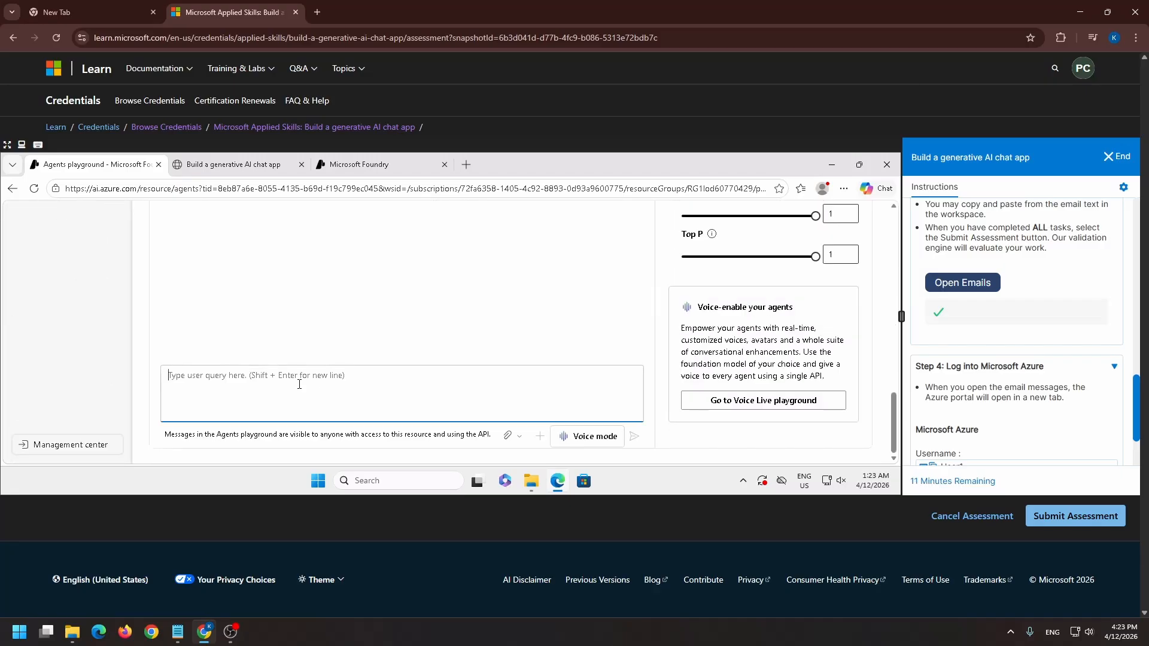
{"action": "type", "text": "what can you do"}
{"action": "key", "text": "Return"}
{"action": "scroll", "coordinate": [454, 330], "scroll_direction": "up", "scroll_amount": 4}
{"action": "scroll", "coordinate": [454, 330], "scroll_direction": "up", "scroll_amount": 7}
{"action": "scroll", "coordinate": [455, 330], "scroll_direction": "down", "scroll_amount": 2}
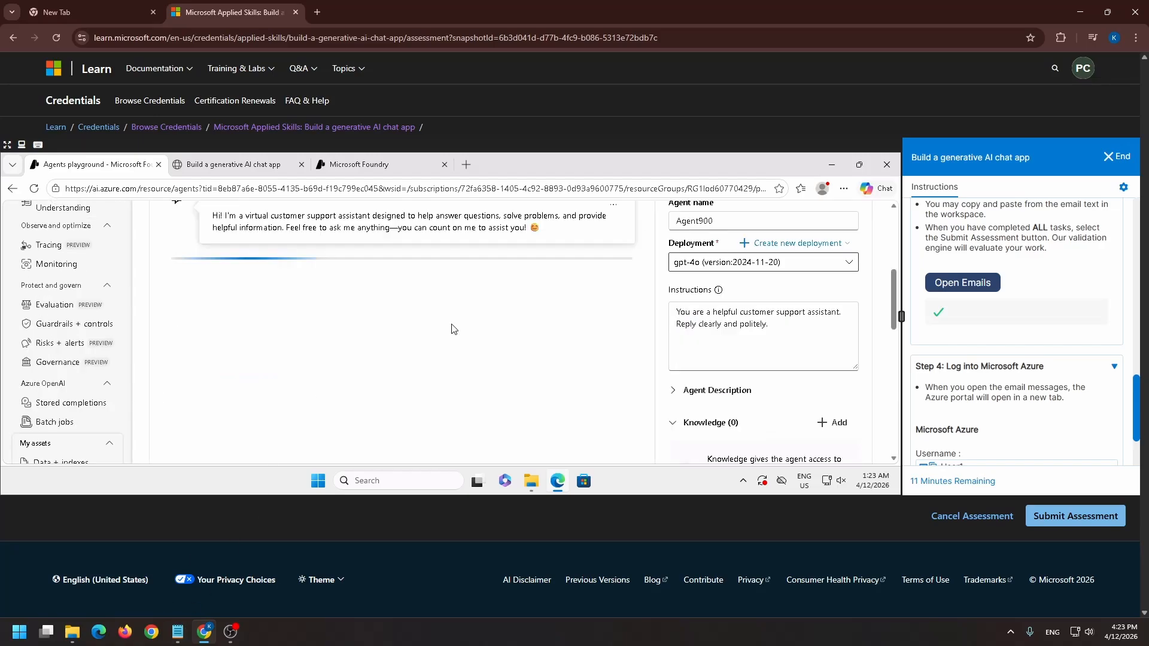
{"action": "scroll", "coordinate": [454, 330], "scroll_direction": "up", "scroll_amount": 3}
{"action": "scroll", "coordinate": [453, 328], "scroll_direction": "down", "scroll_amount": 2}
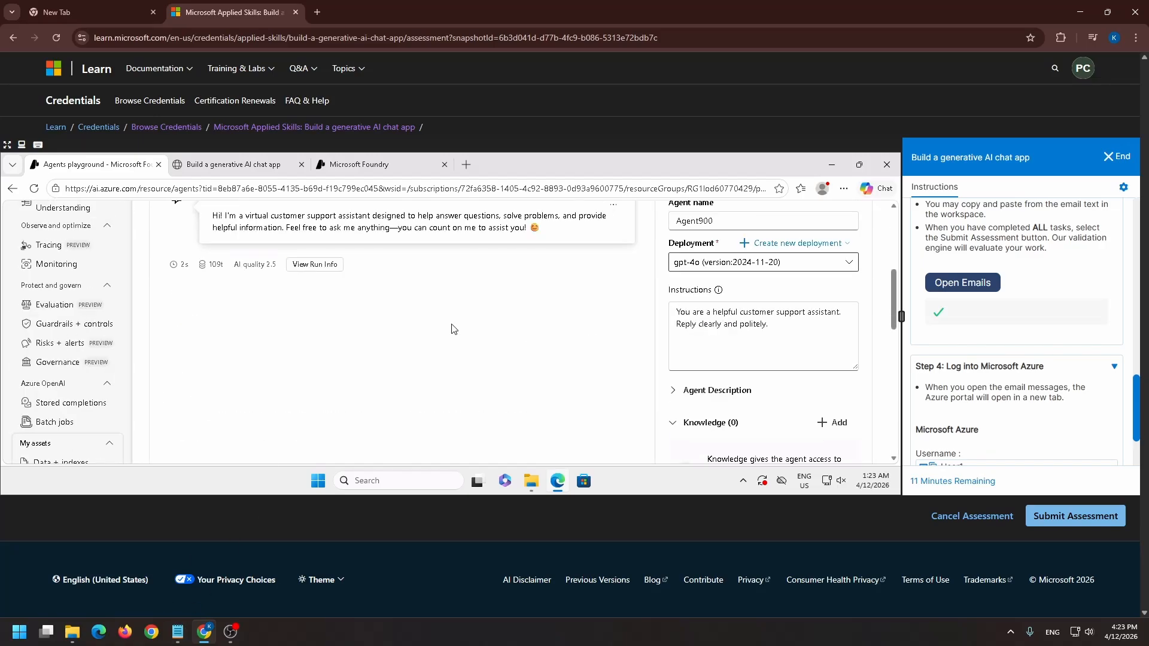
{"action": "scroll", "coordinate": [453, 328], "scroll_direction": "up", "scroll_amount": 1}
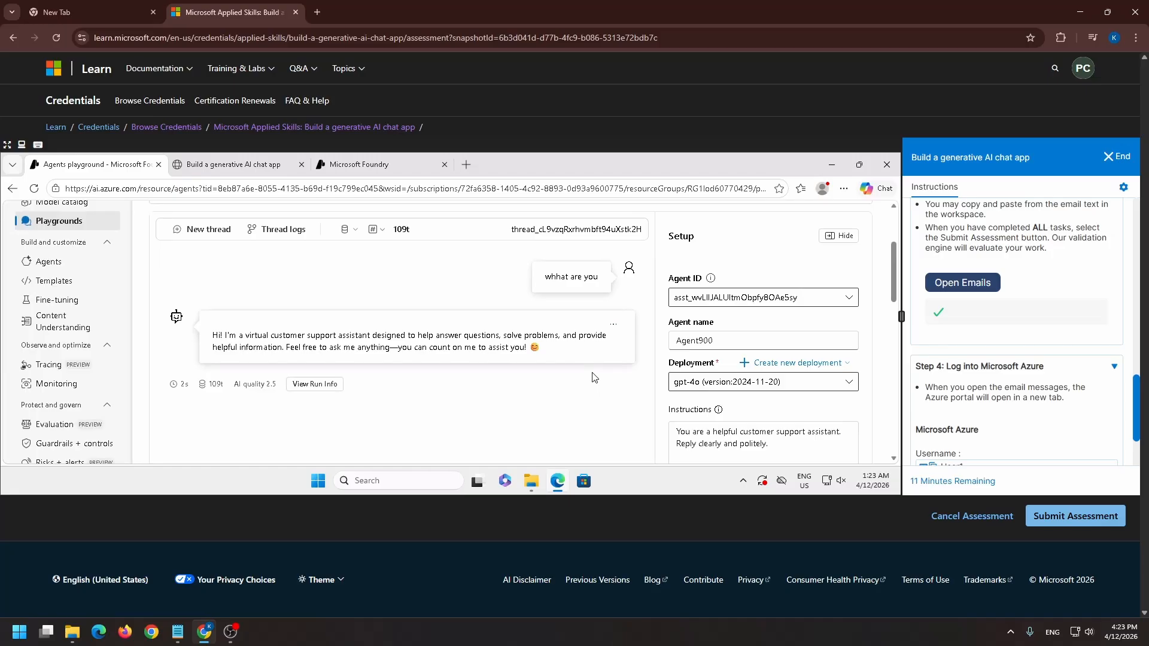
Send the agent a follow-up query, "where is my order", and view its answer
{"action": "scroll", "coordinate": [430, 382], "scroll_direction": "down", "scroll_amount": 10}
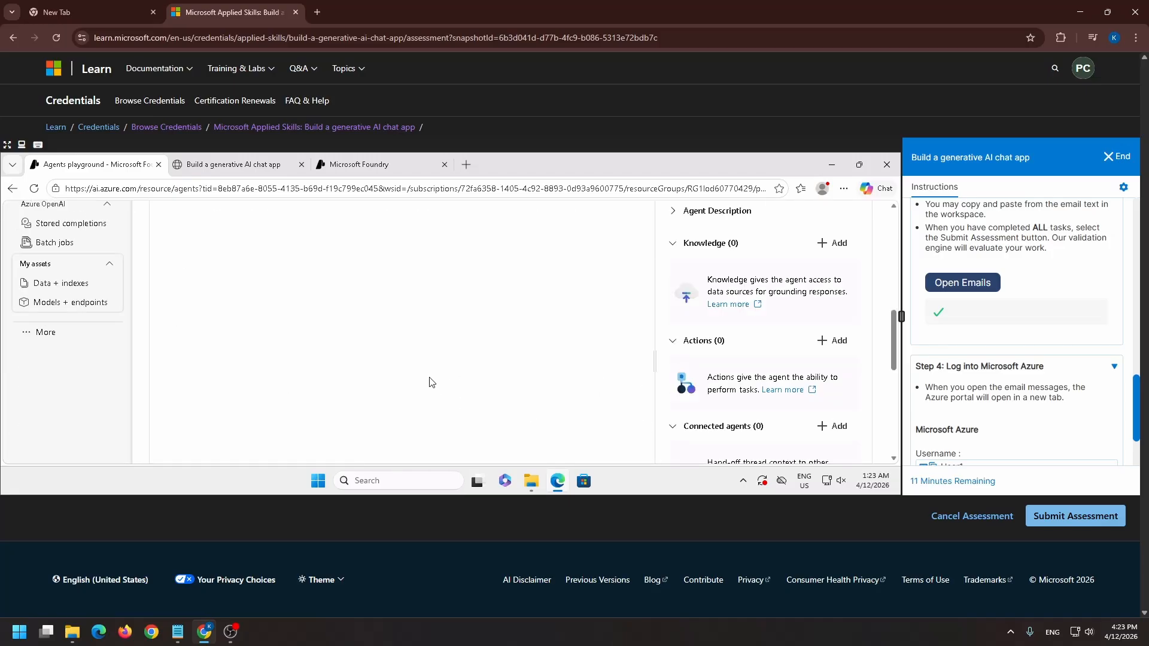
{"action": "type", "text": "whhat are you"}
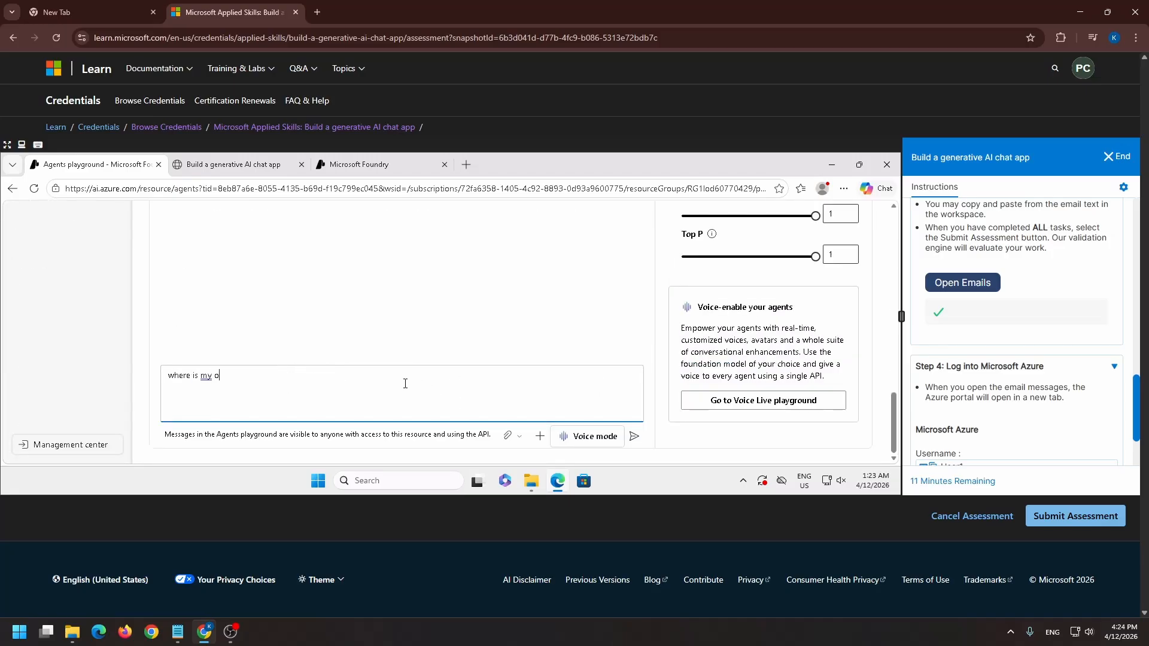
{"action": "key", "text": "Return"}
{"action": "scroll", "coordinate": [404, 378], "scroll_direction": "down", "scroll_amount": 4}
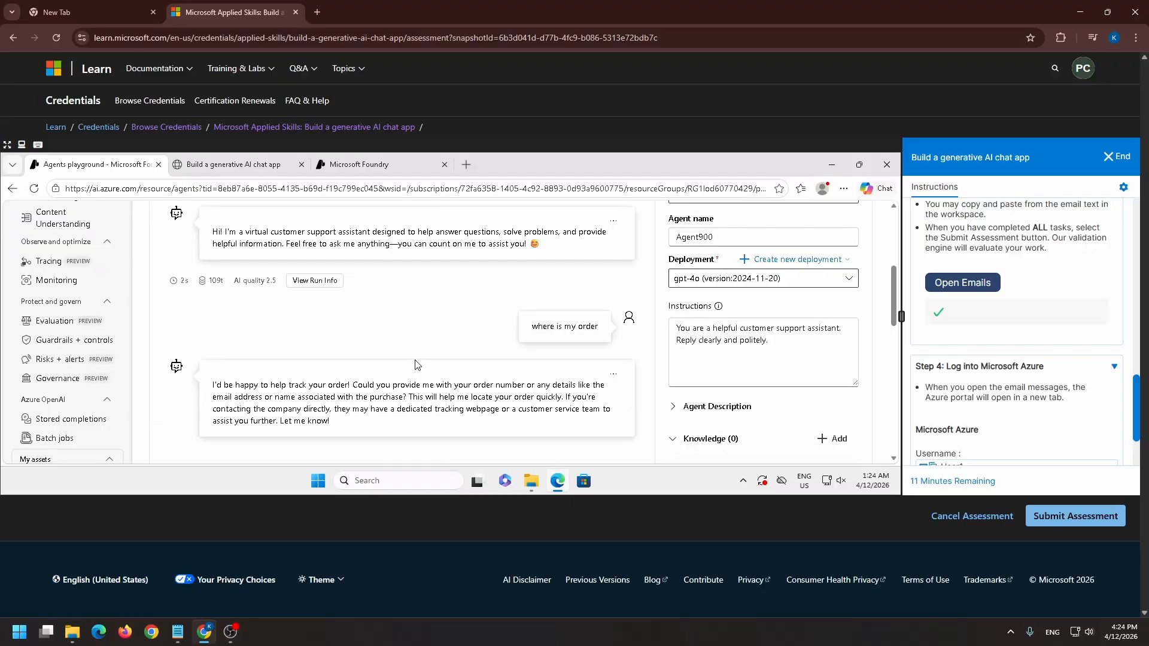
Replace the agent's instructions with "You are a coding agent. Generate python code only."
{"action": "scroll", "coordinate": [392, 354], "scroll_direction": "down", "scroll_amount": 3}
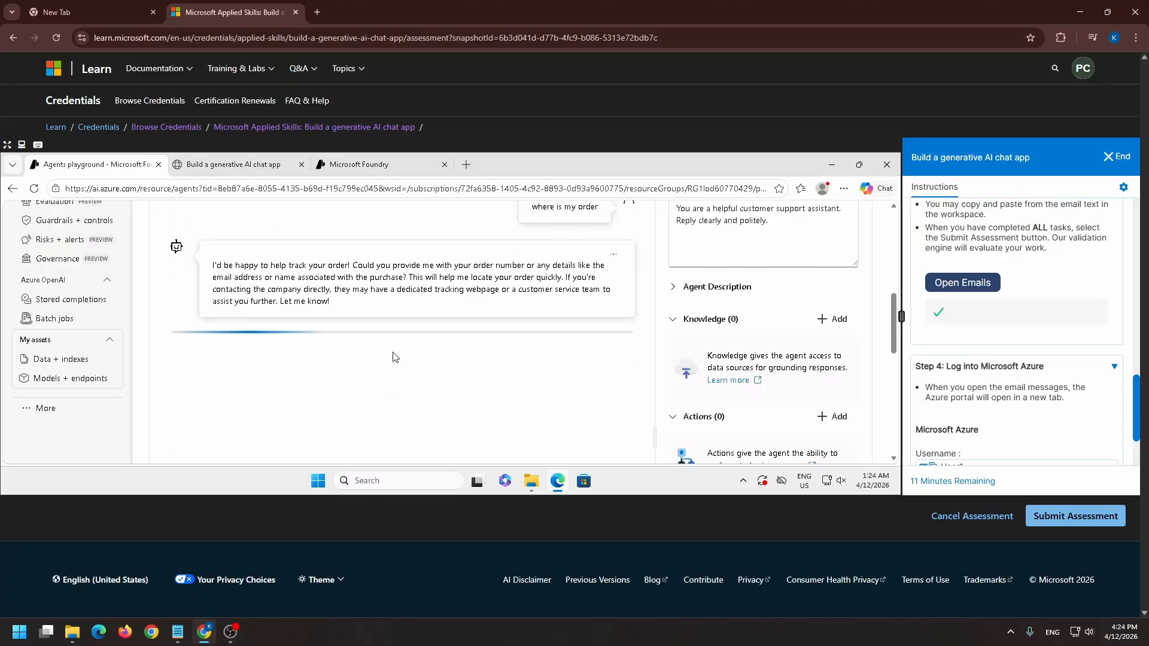
{"action": "left_click", "coordinate": [703, 305]}
{"action": "key", "text": "ctrl+a"}
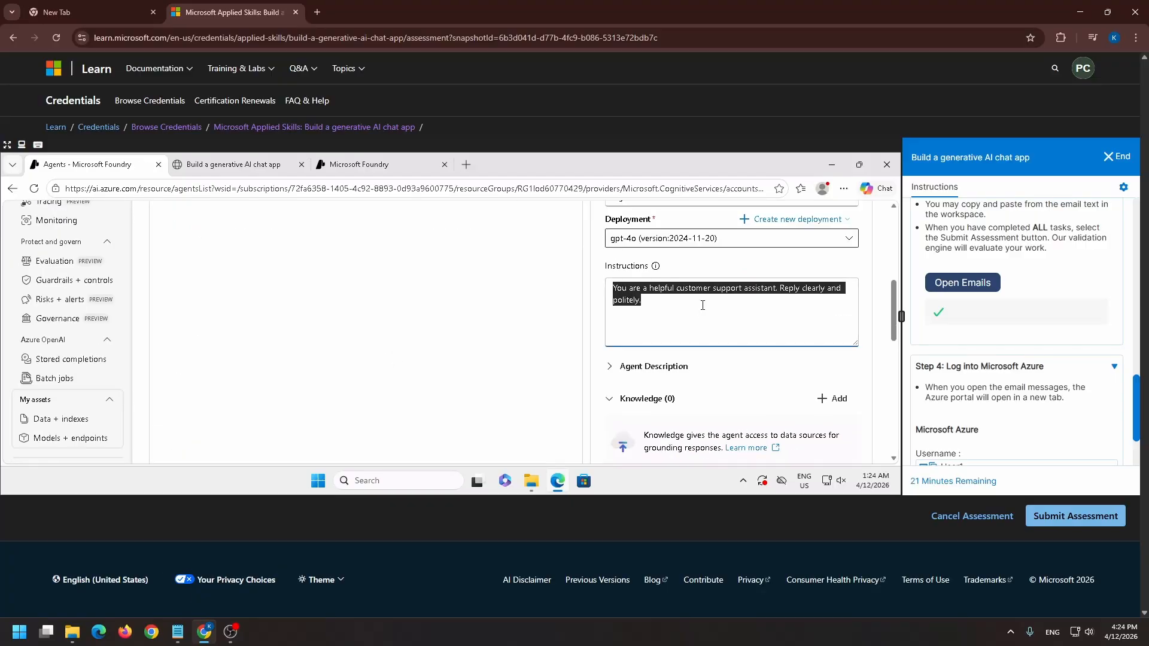
{"action": "type", "text": "You are a codi"}
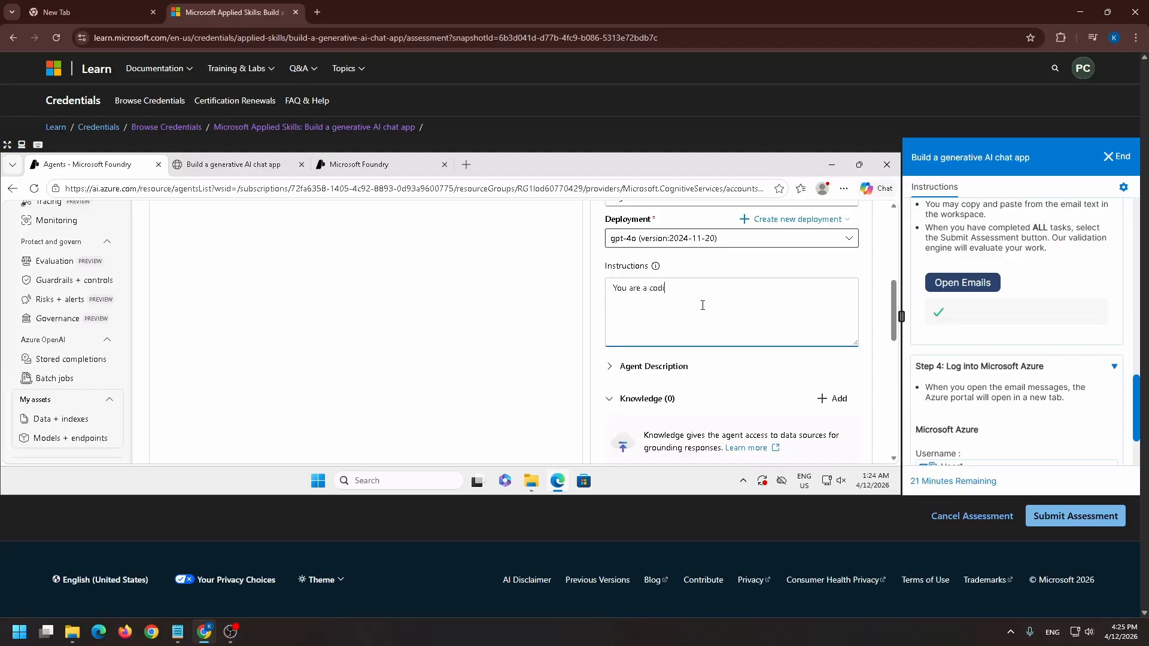
{"action": "type", "text": "ng agent, Generate python code only."}
Open the agent in the playground, send it "Create a program that adds two numbers", and review the generated code
{"action": "scroll", "coordinate": [721, 367], "scroll_direction": "down", "scroll_amount": 10}
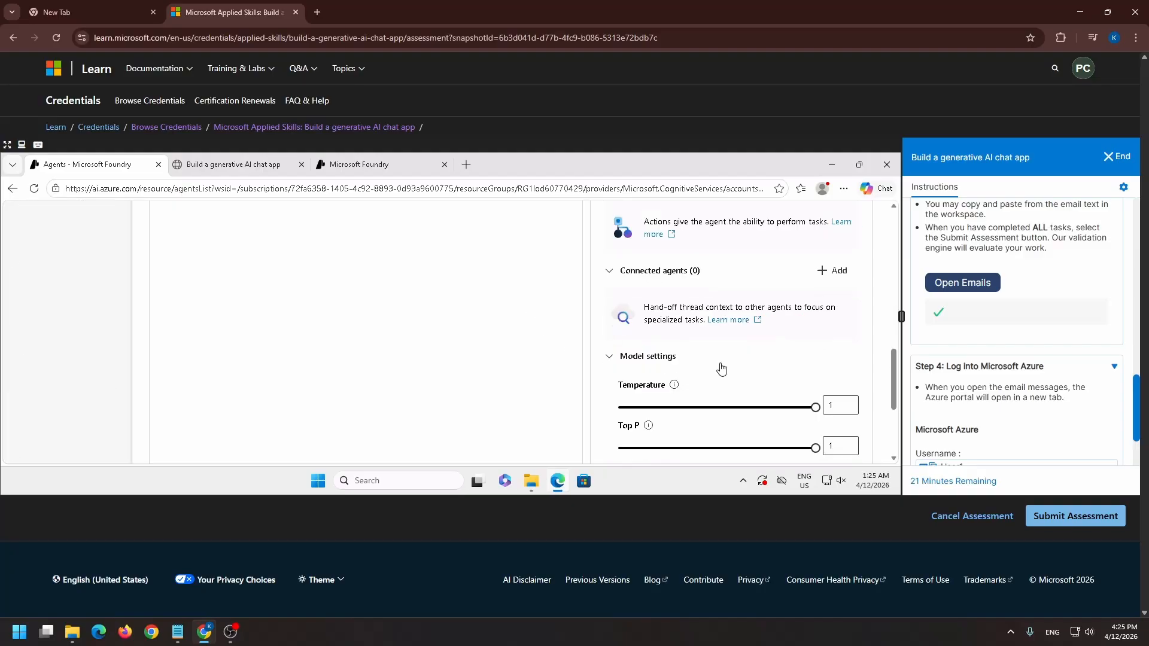
{"action": "scroll", "coordinate": [383, 380], "scroll_direction": "up", "scroll_amount": 10}
{"action": "scroll", "coordinate": [383, 379], "scroll_direction": "up", "scroll_amount": 10}
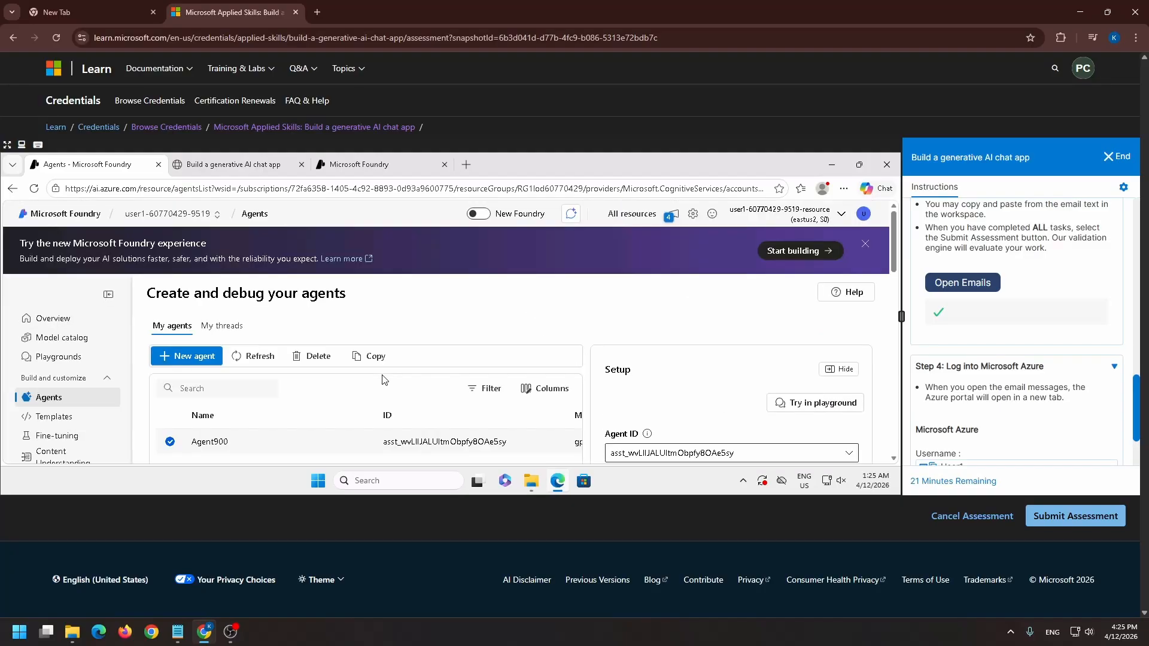
{"action": "scroll", "coordinate": [336, 379], "scroll_direction": "down", "scroll_amount": 10}
{"action": "type", "text": "Cre"}
{"action": "type", "text": "ate "}
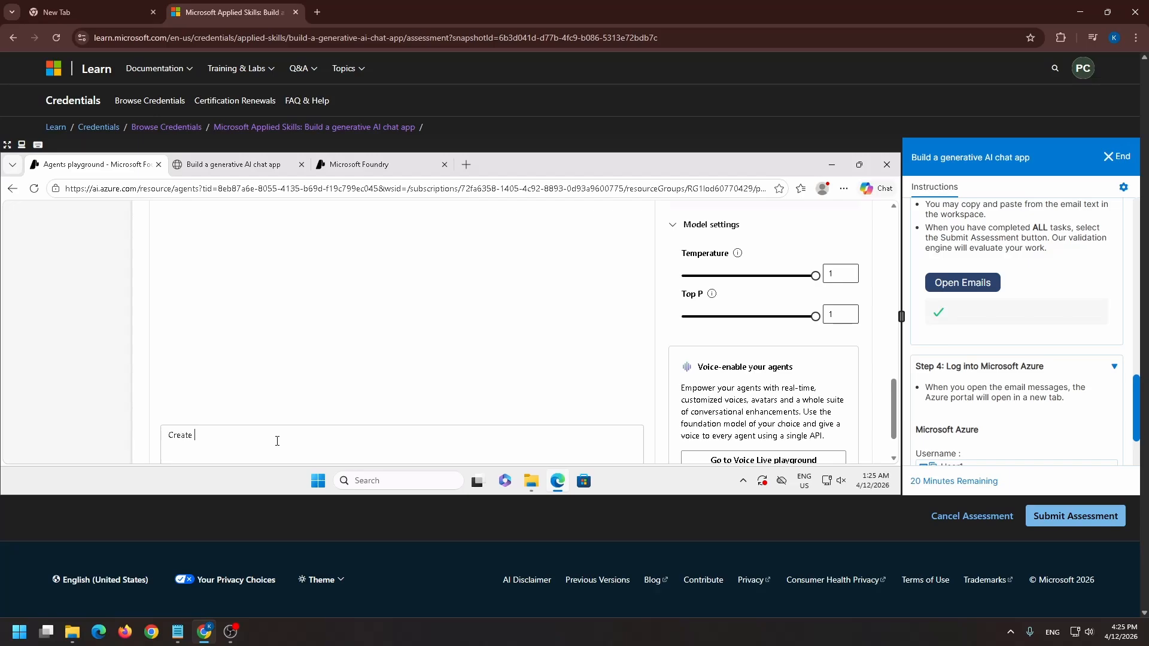
{"action": "type", "text": "a program that adds two numbers"}
{"action": "key", "text": "Return"}
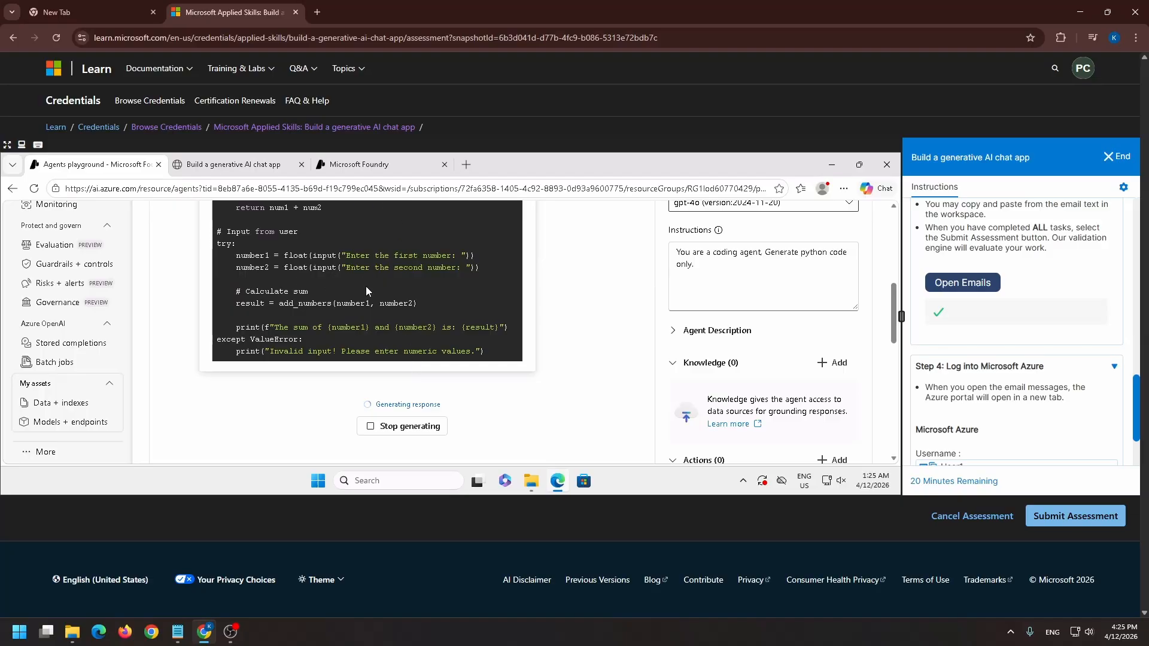
{"action": "scroll", "coordinate": [335, 275], "scroll_direction": "up", "scroll_amount": 1}
{"action": "scroll", "coordinate": [350, 288], "scroll_direction": "down", "scroll_amount": 5}
{"action": "scroll", "coordinate": [354, 297], "scroll_direction": "up", "scroll_amount": 2}
{"action": "scroll", "coordinate": [354, 302], "scroll_direction": "up", "scroll_amount": 3}
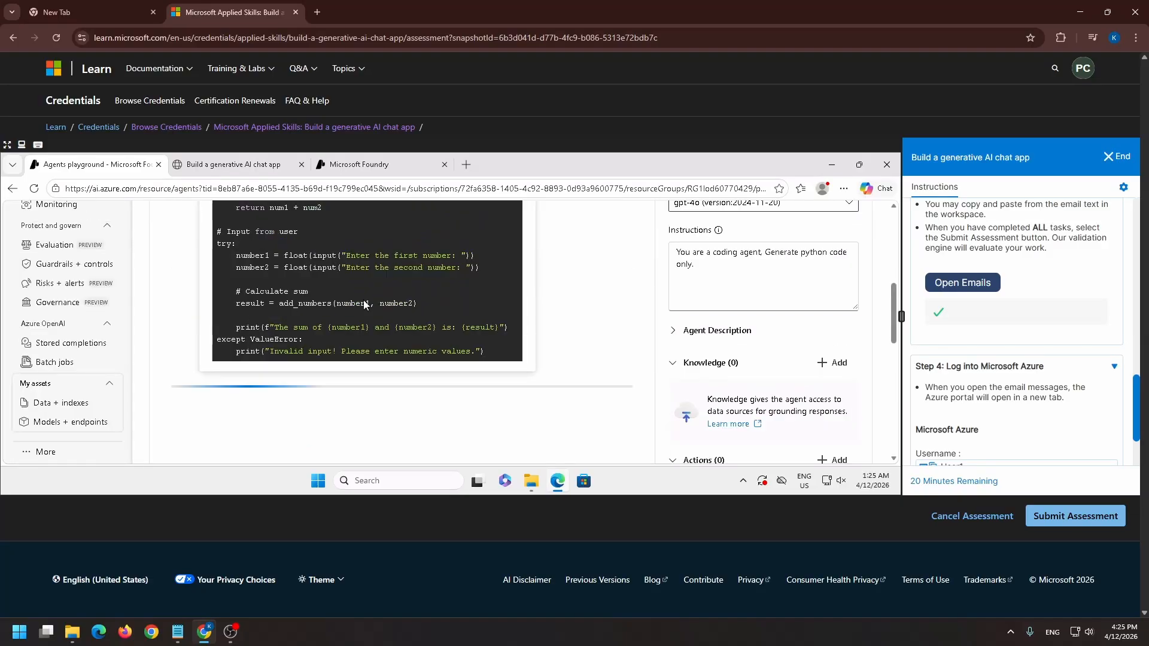
Send the coding agent the query "what are you" in the chat and read its reply
{"action": "scroll", "coordinate": [359, 306], "scroll_direction": "down", "scroll_amount": 3}
{"action": "scroll", "coordinate": [359, 305], "scroll_direction": "down", "scroll_amount": 5}
{"action": "type", "text": "what are you"}
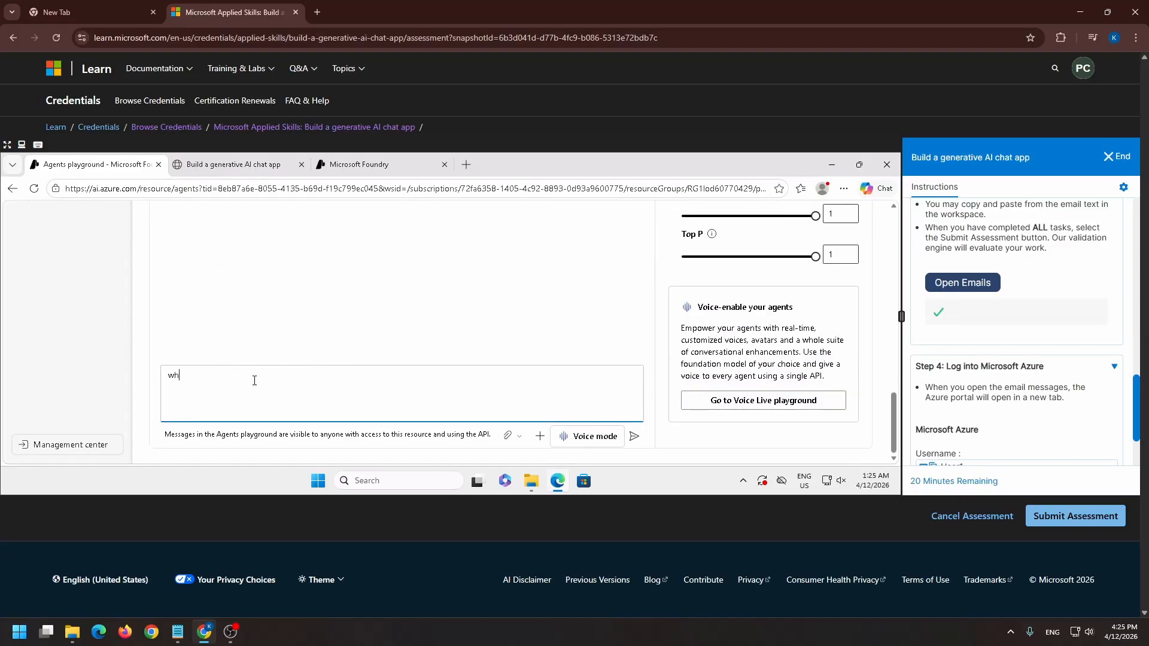
{"action": "key", "text": "Return"}
{"action": "scroll", "coordinate": [377, 367], "scroll_direction": "down", "scroll_amount": 5}
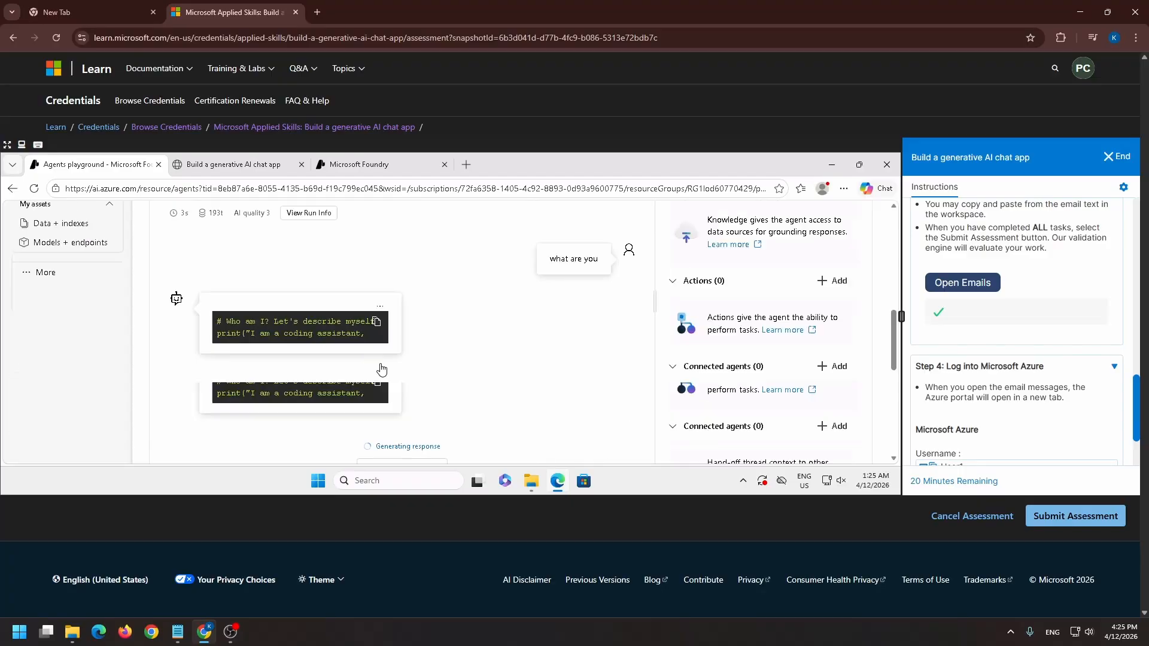
{"action": "scroll", "coordinate": [368, 367], "scroll_direction": "up", "scroll_amount": 4}
{"action": "scroll", "coordinate": [359, 383], "scroll_direction": "down", "scroll_amount": 2}
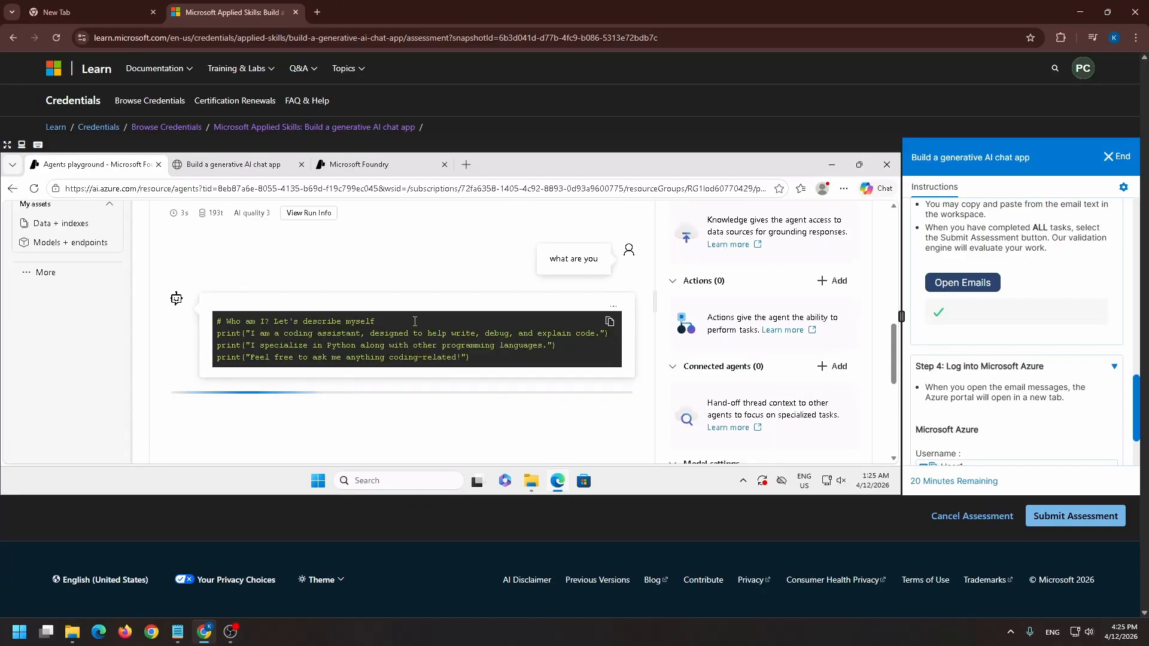